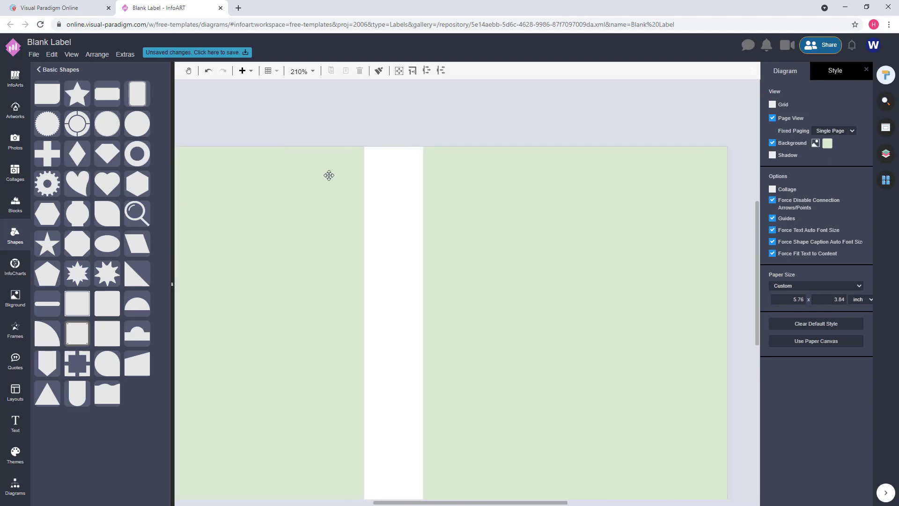
Step: Move the white vertical strip to the label's right edge and adjust its left edge against the green area
left_click_drag(394, 187, 698, 200)
left_click_drag(667, 342, 623, 332)
scroll(622, 332, "down", 3)
left_click(654, 251)
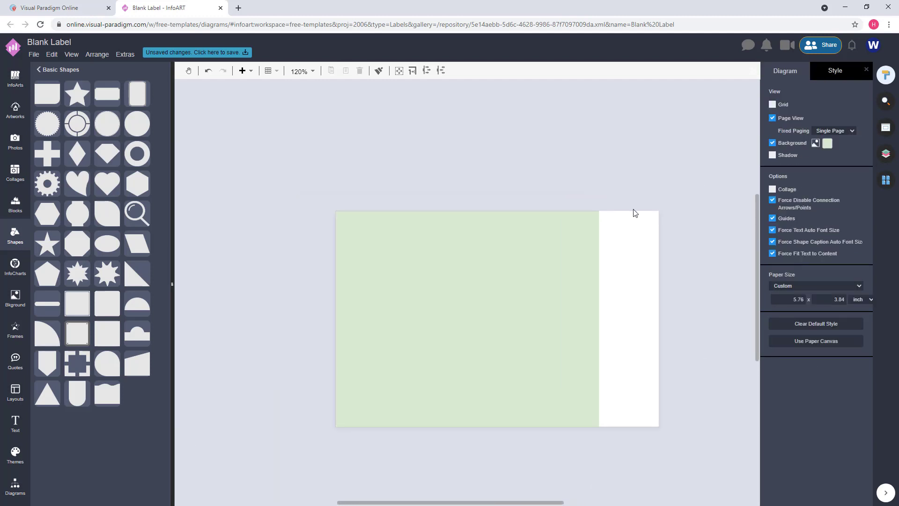
left_click(606, 270)
left_click_drag(598, 322, 596, 320)
left_click(467, 94)
Step: Insert the baobab-style tree silhouette from the Environment Trees artworks onto the green area
left_click(15, 110)
scroll(94, 234, "down", 4)
left_click(161, 220)
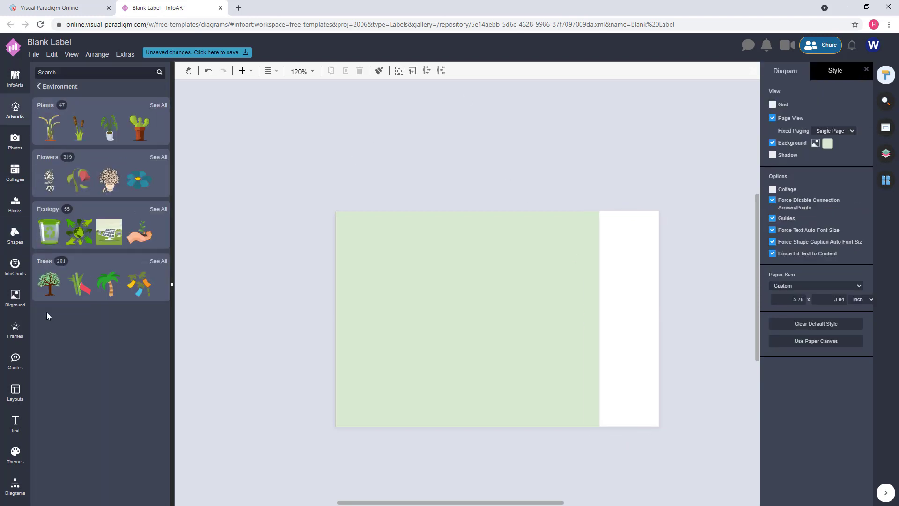
left_click(50, 265)
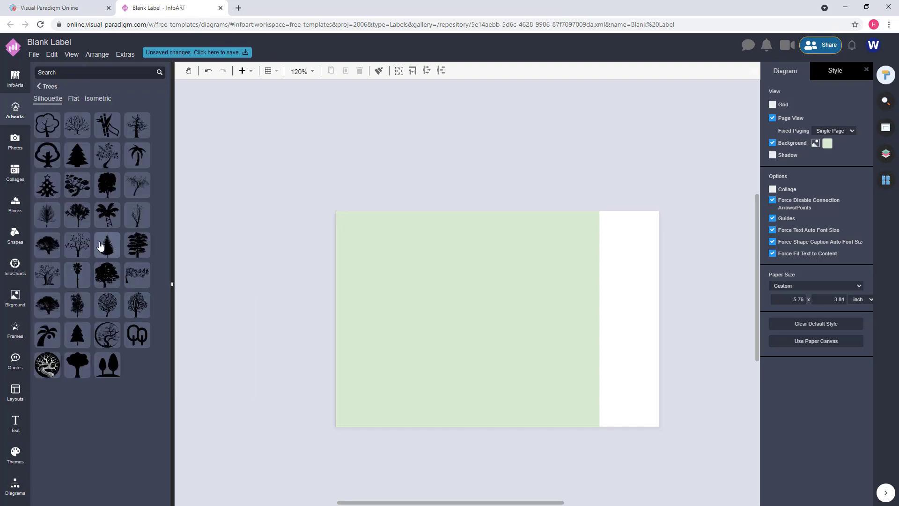
left_click_drag(423, 272, 428, 297)
Step: Recolor the baobab tree to a muted green slightly darker than the label background
left_click(777, 107)
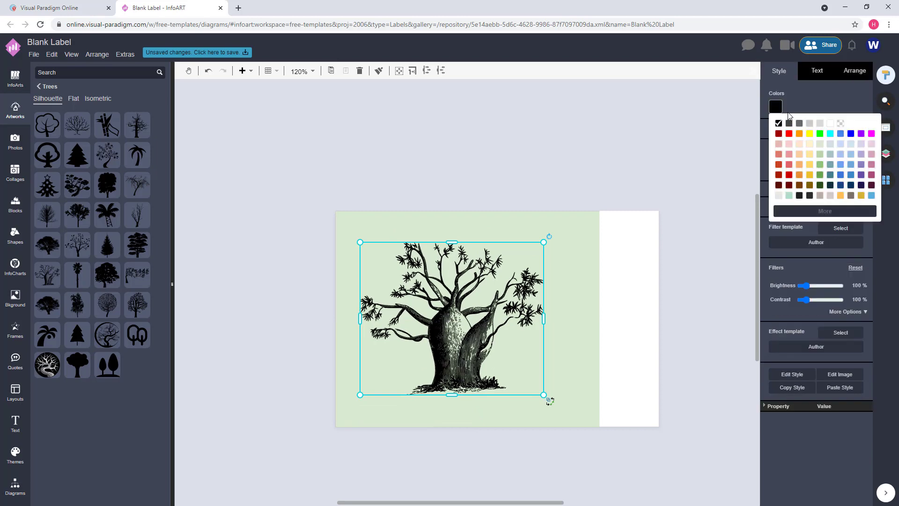
left_click(820, 143)
left_click(825, 211)
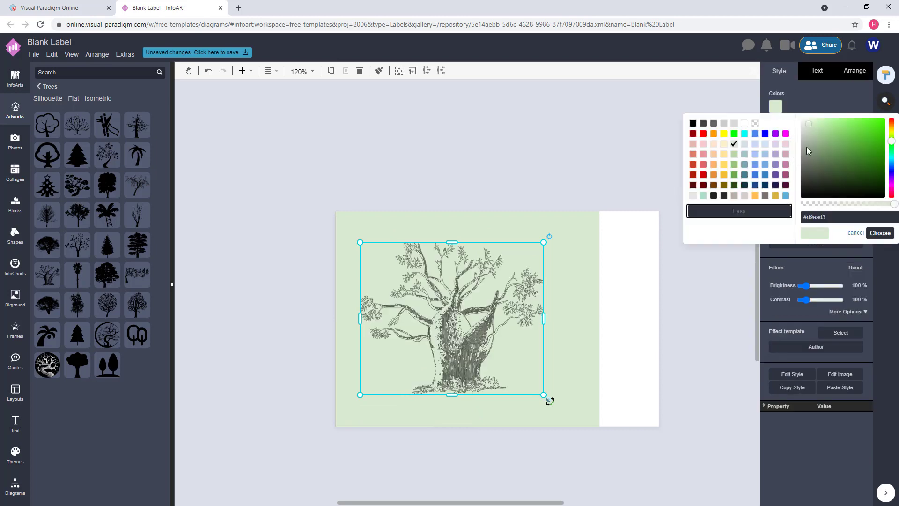
left_click(880, 232)
Step: Enlarge the baobab tree and position it in the middle of the green area
left_click_drag(461, 294, 464, 300)
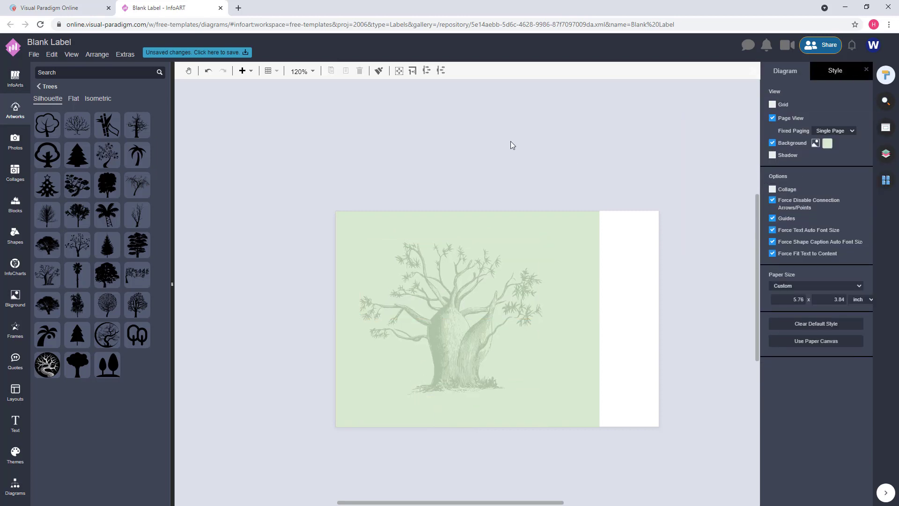
left_click_drag(541, 269, 555, 247)
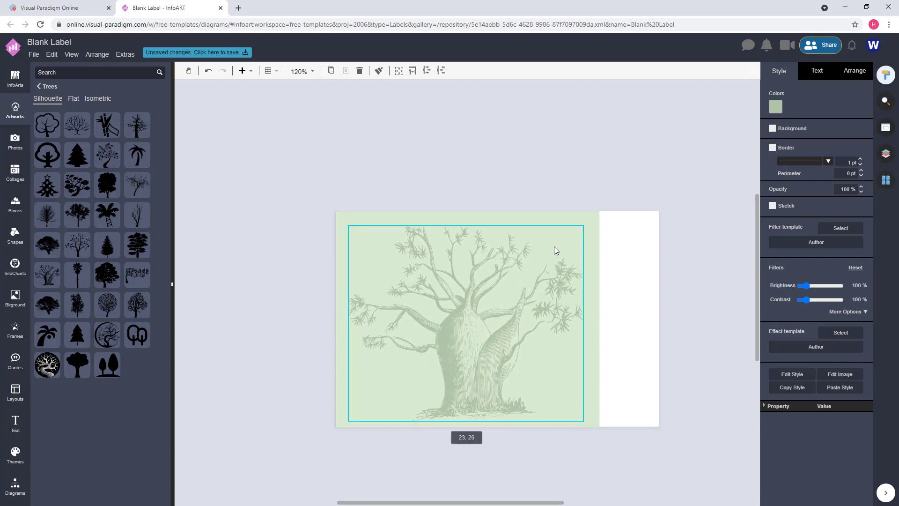
left_click(376, 100)
left_click(539, 334)
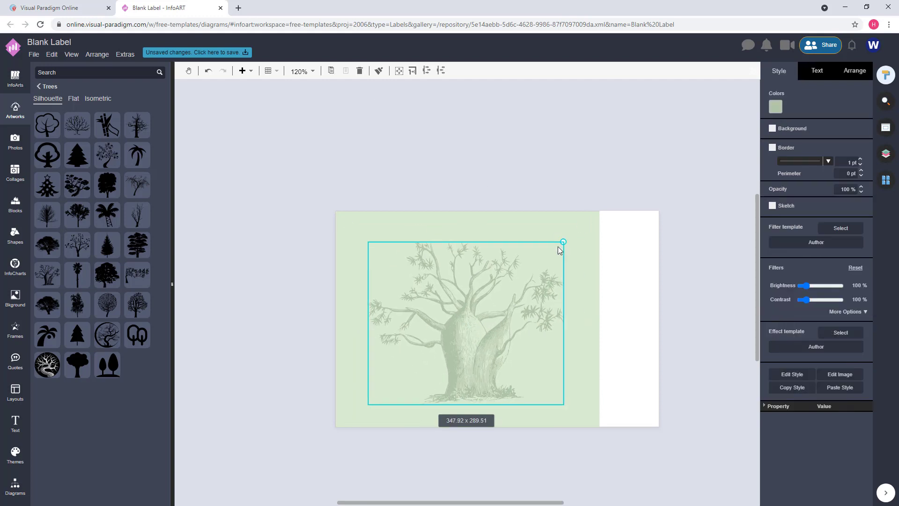
left_click(579, 181)
Step: Add a text box reading "Organic Hand Cream" above the label
scroll(579, 181, "down", 2)
scroll(579, 180, "up", 1)
double_click(495, 132)
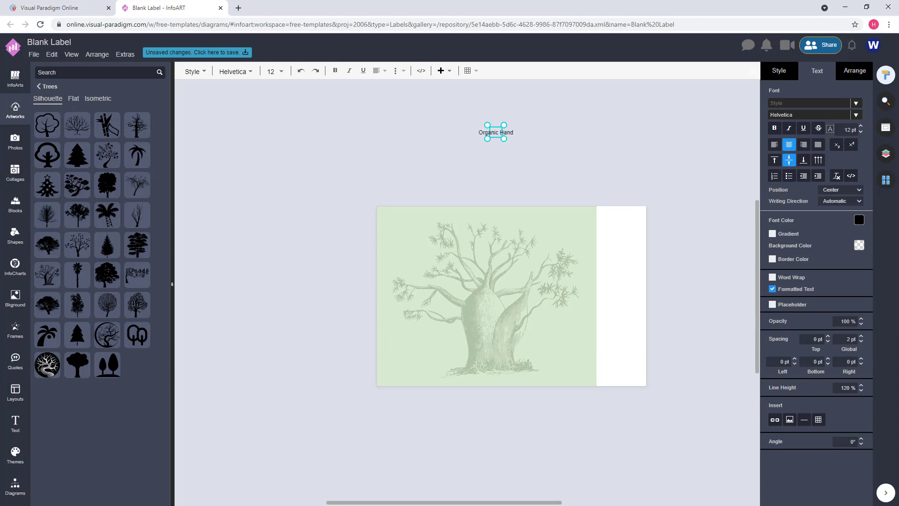
left_click(560, 139)
double_click(500, 129)
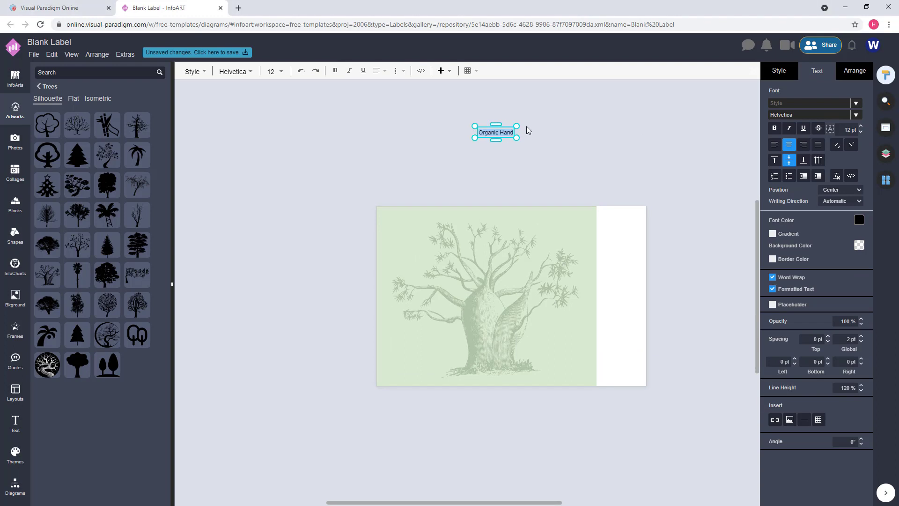
type("ream")
key("Escape")
Step: Enlarge the "Organic Hand Cream" text, move it below the label and duplicate it
left_click_drag(538, 115, 518, 397)
double_click(522, 289)
key("Escape")
Step: Reduce the upper text to "Organic" and the copy beneath it to "Hand Cream"
double_click(494, 411)
key("BackSpace")
left_click(522, 433)
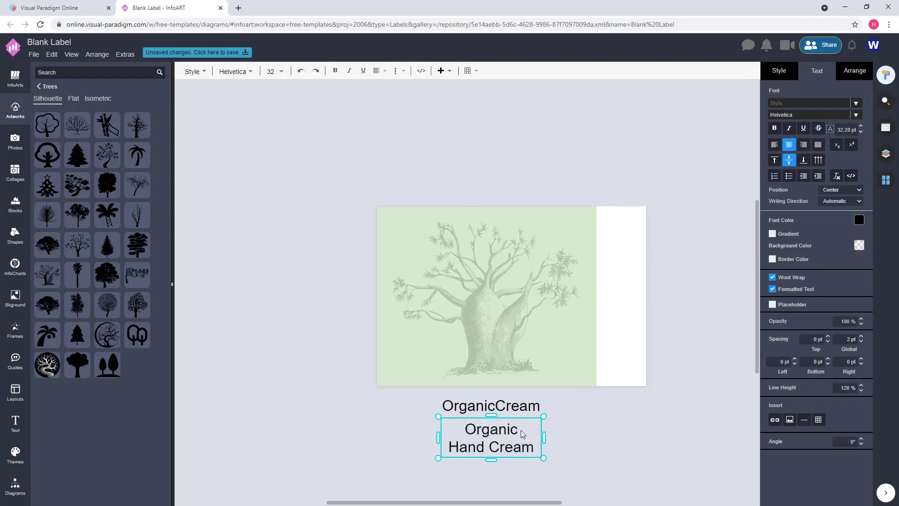
key("BackSpace")
left_click(538, 412)
double_click(533, 411)
key("BackSpace")
key("BackSpace")
key("BackSpace")
key("BackSpace")
key("BackSpace")
double_click(525, 427)
key("Delete")
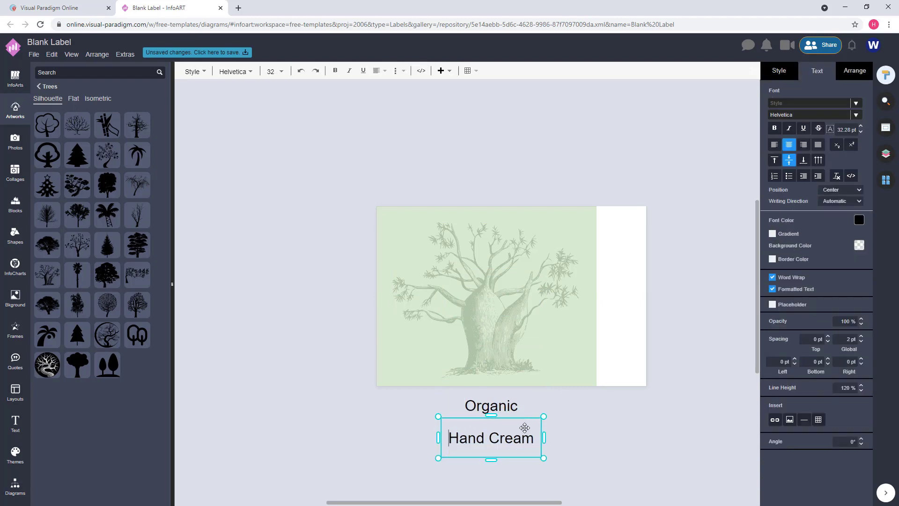
Step: Place both texts on the middle of the green area and set their font to Cinzel Decorative
left_click(494, 392)
left_click_drag(494, 392, 520, 298)
left_click(808, 114)
type("cin")
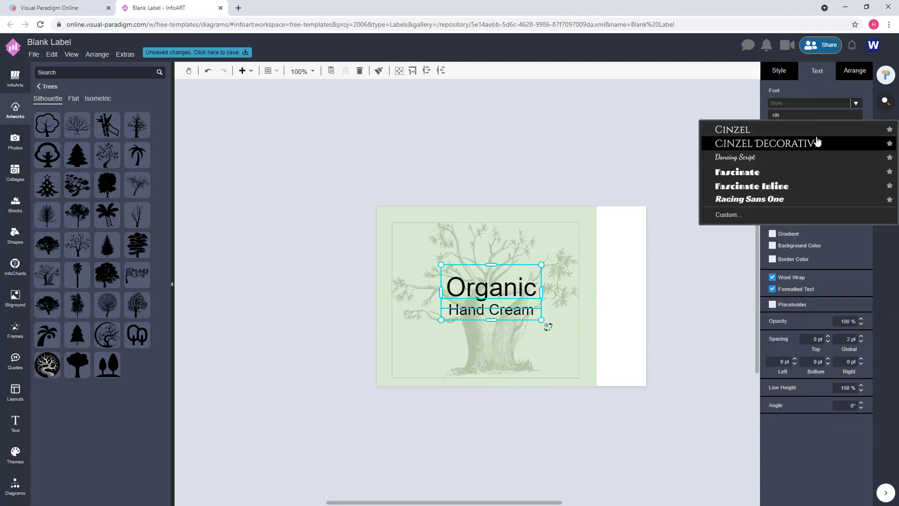
left_click(816, 142)
Step: Resize the "Organic" text box so the word fits on a single line above "Hand Cream"
left_click(483, 277)
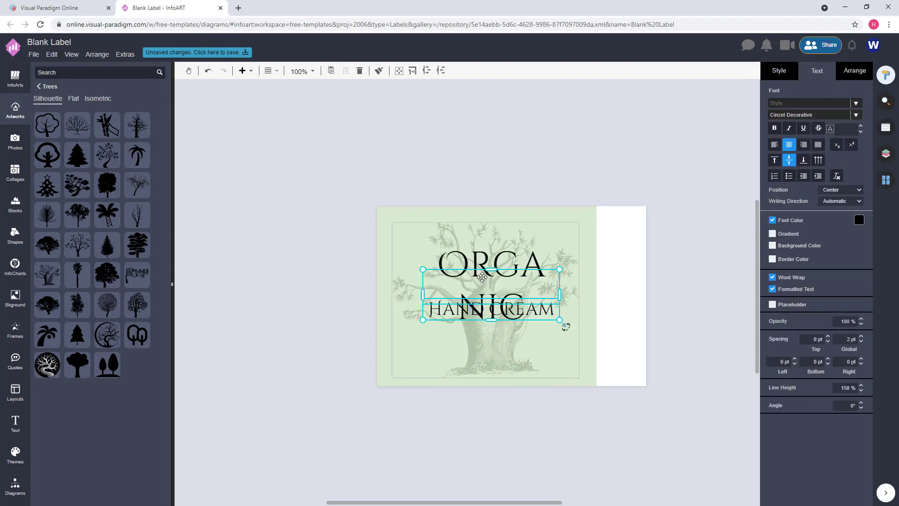
left_click(554, 279)
left_click(482, 277)
left_click(554, 280)
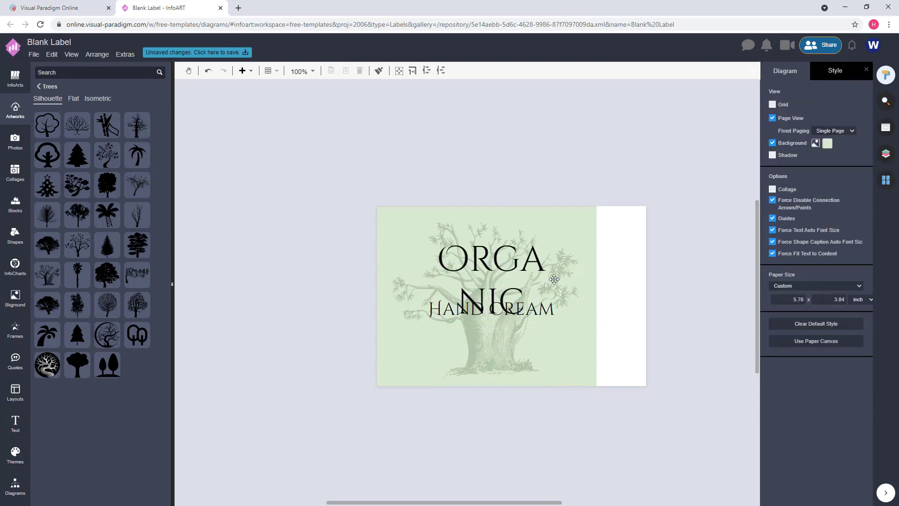
left_click(554, 280)
left_click(554, 279)
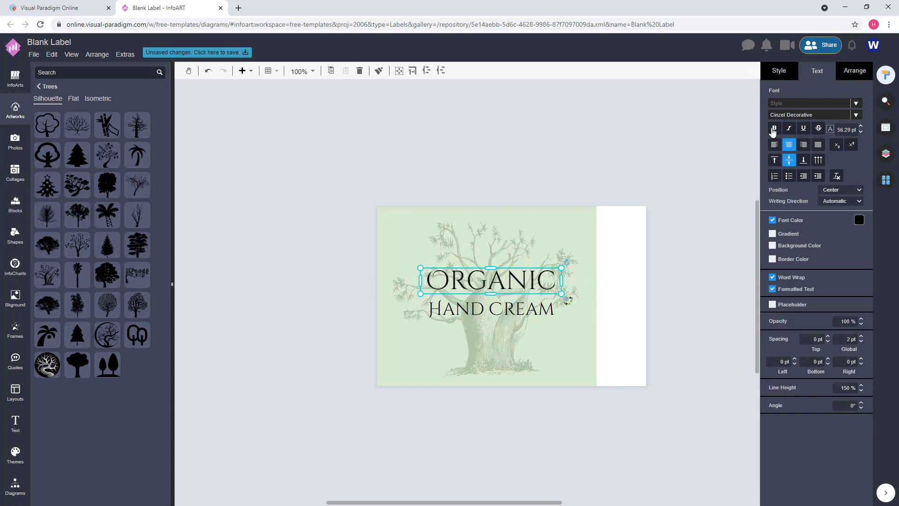
Step: Make "Organic" bold and shrink the "Hand Cream" text to 24.76 pt beneath it
left_click(772, 129)
key("Tab")
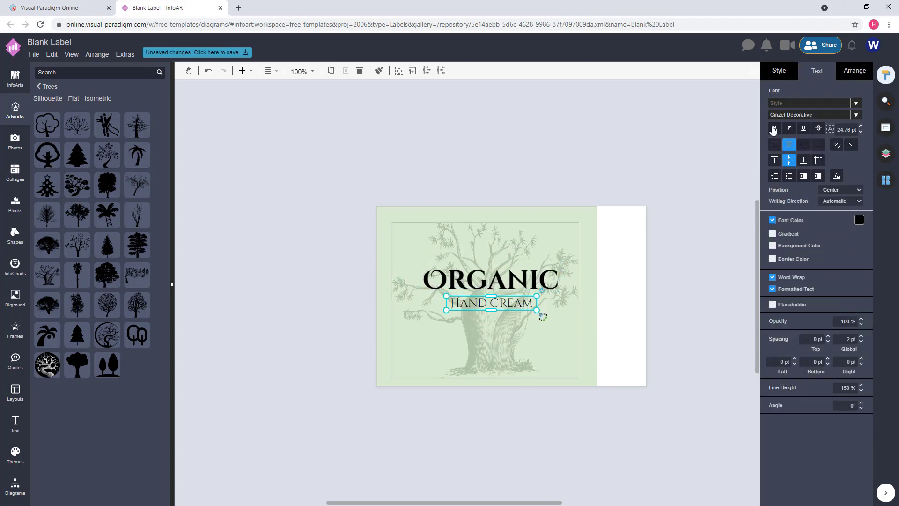
left_click(773, 129)
key("ctrl+z")
Step: Change the font color of both "Organic" and "Hand Cream" to dark green
left_click(515, 297)
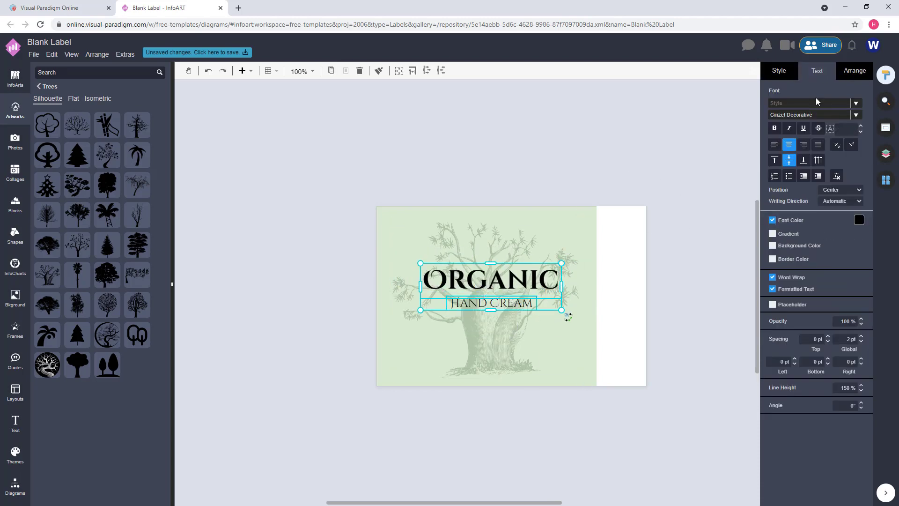
left_click(859, 220)
left_click(839, 298)
left_click(612, 204)
Step: Move both texts to the lower part of the green area and delete the baobab tree
left_click(474, 312)
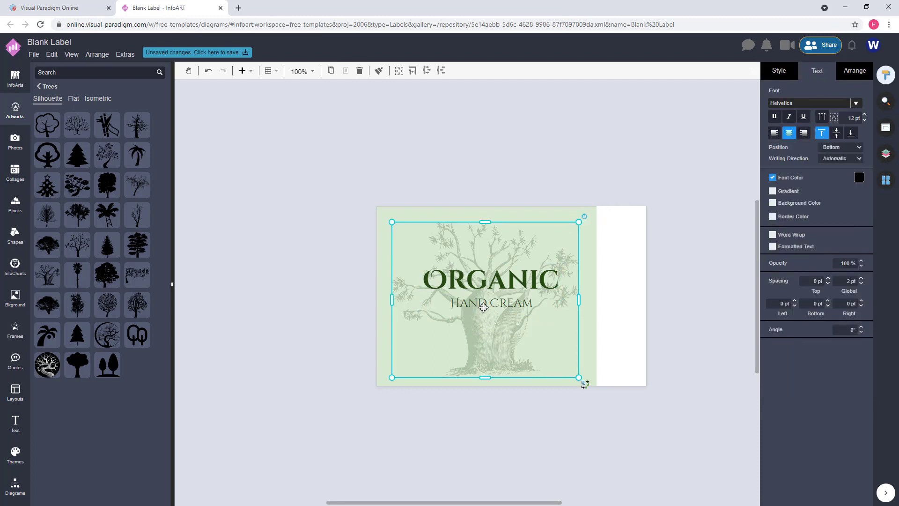
left_click_drag(484, 306, 496, 345)
key("Delete")
left_click(328, 327)
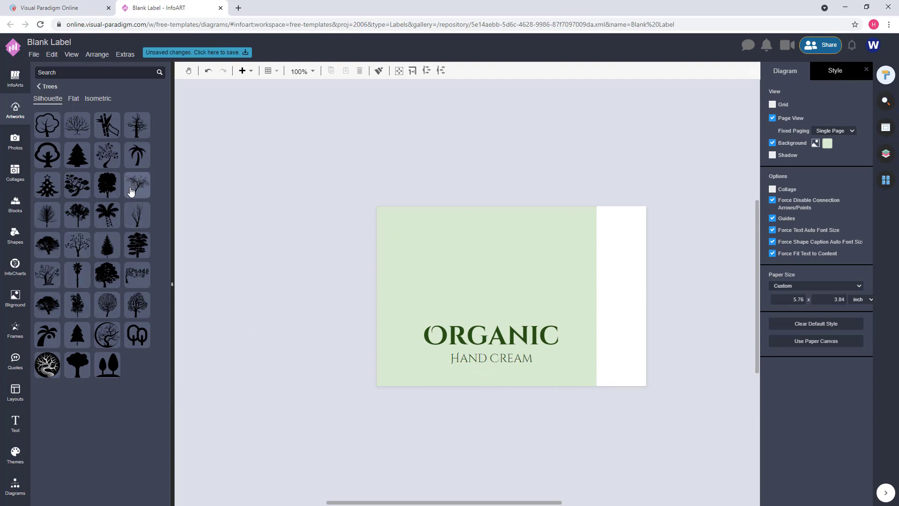
Step: Add the curved-trunk tree silhouette with ornamental leaves above "Organic" and color it dark green
mouse_move(108, 165)
left_click_drag(107, 165, 453, 238)
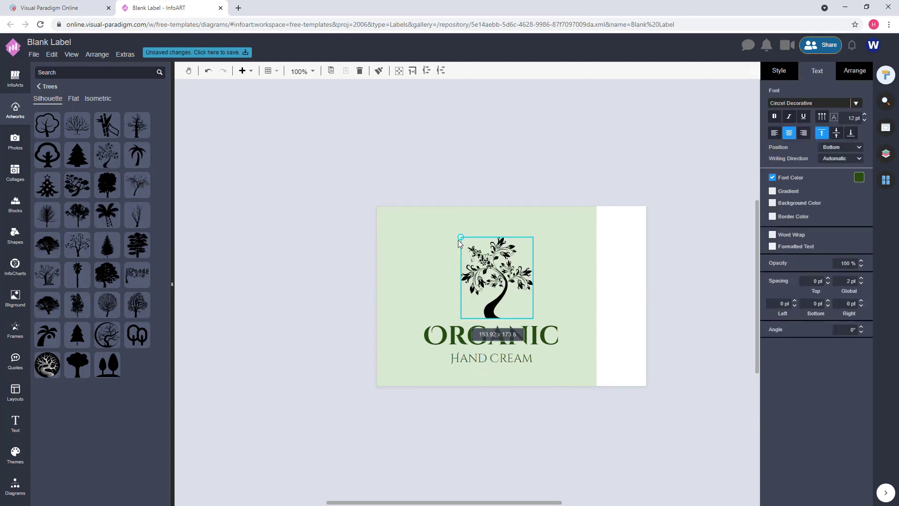
left_click(772, 100)
left_click(775, 112)
left_click(476, 272)
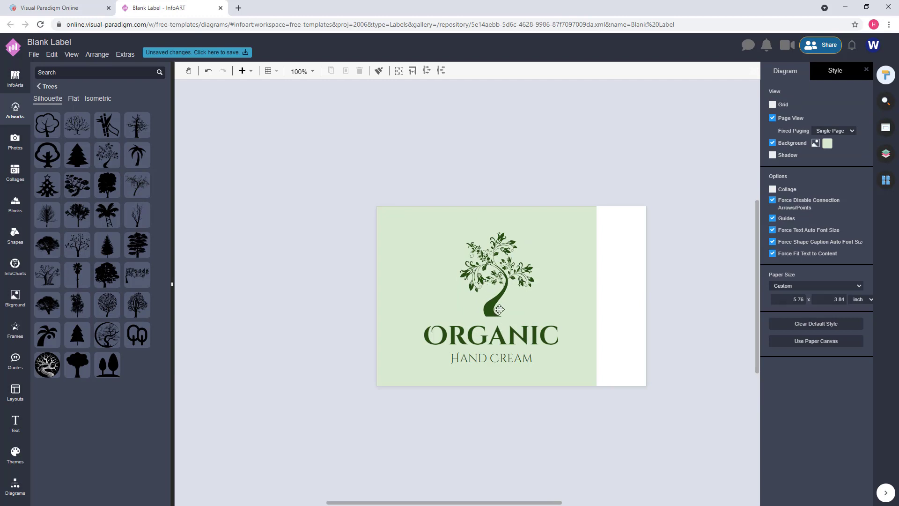
Step: Select the tree and both texts together and shift them slightly on the green area
left_click(568, 371)
key("ctrl+a")
left_click(515, 220)
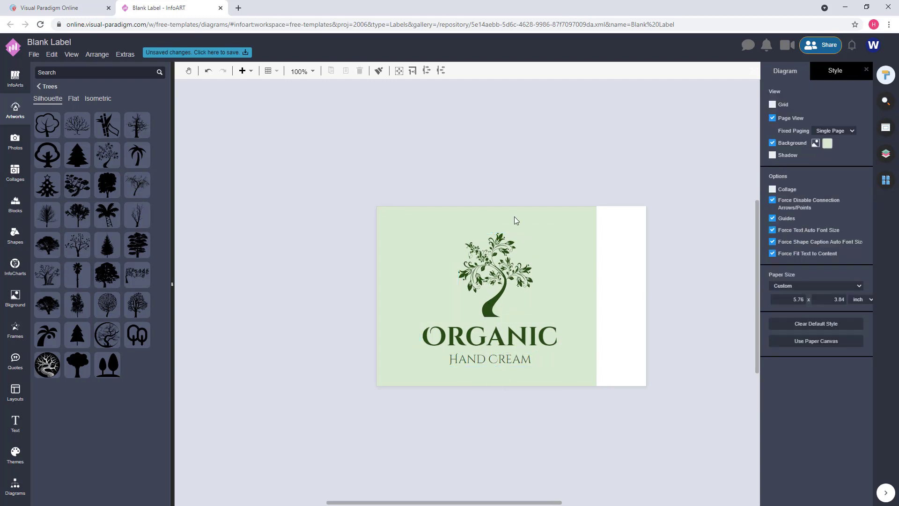
Step: Add a circle shape without a border and fill it with a very pale green
left_click(15, 235)
left_click_drag(138, 124, 423, 186)
left_click(775, 107)
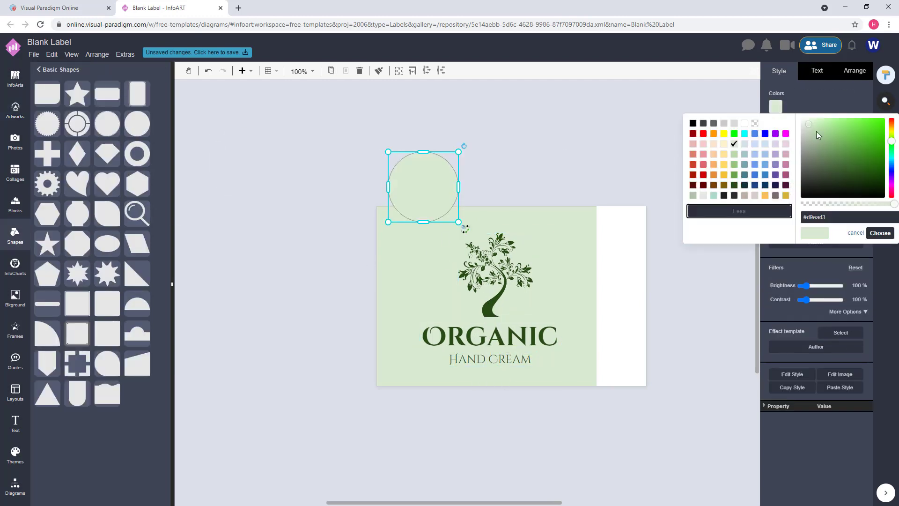
left_click(879, 234)
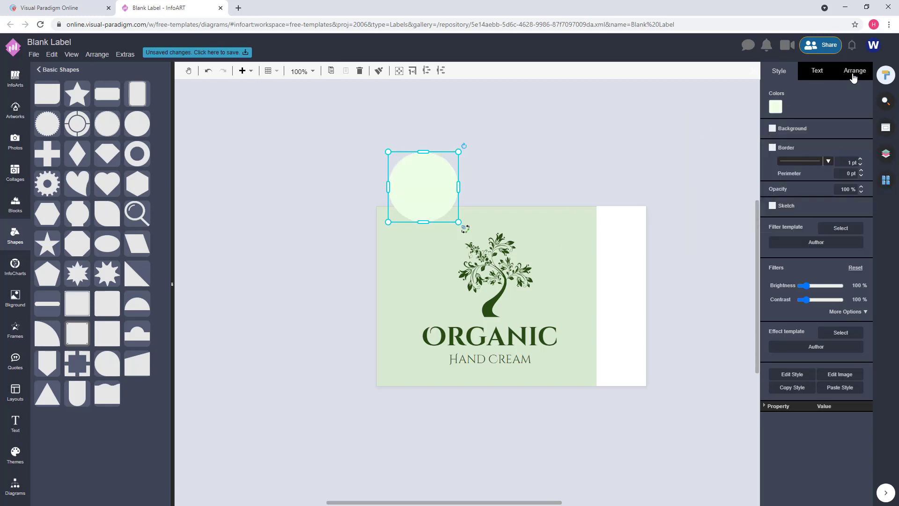
Step: Enlarge the circle and place it behind the tree, with the texts lowered slightly beneath it
left_click(852, 73)
left_click_drag(472, 231, 500, 230)
left_click(566, 359)
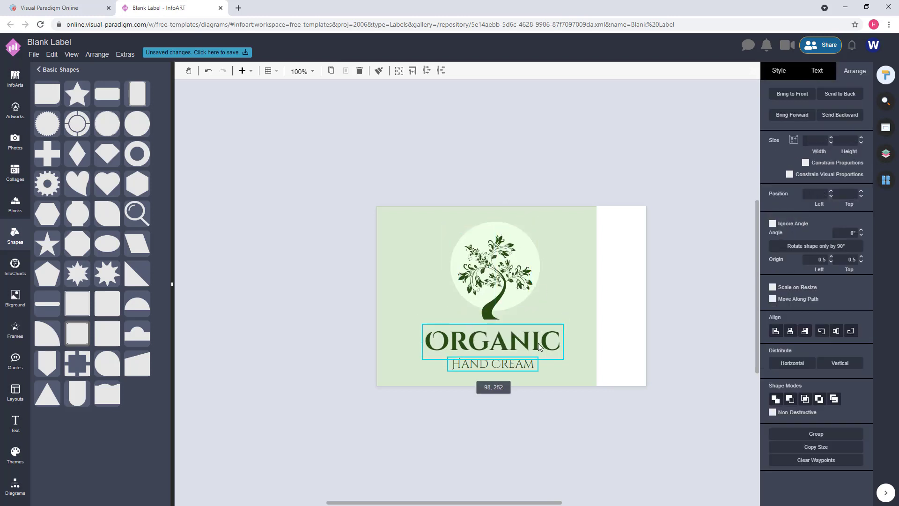
Step: Center the circle, tree and texts horizontally on the green area
scroll(538, 342, "up", 3)
left_click(428, 142)
key("ctrl+a")
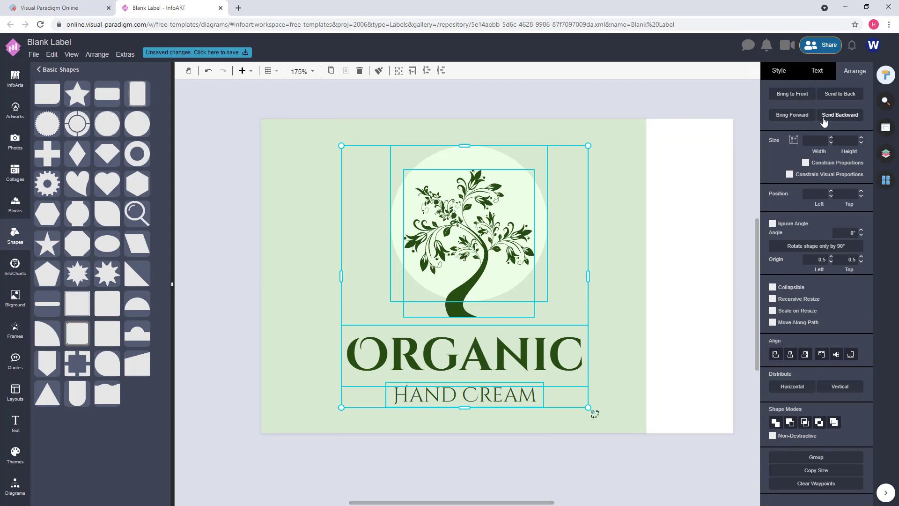
left_click_drag(523, 219, 509, 223)
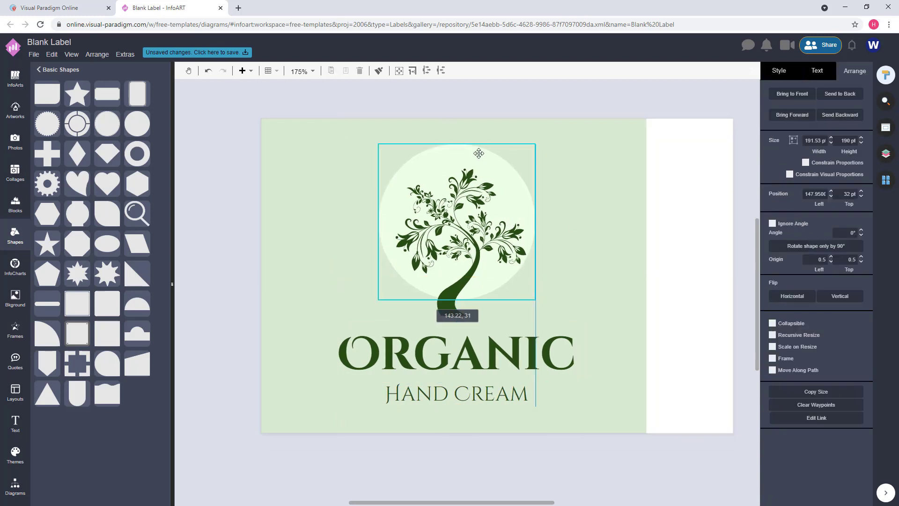
left_click(473, 97)
scroll(473, 98, "down", 2)
scroll(493, 368, "up", 1)
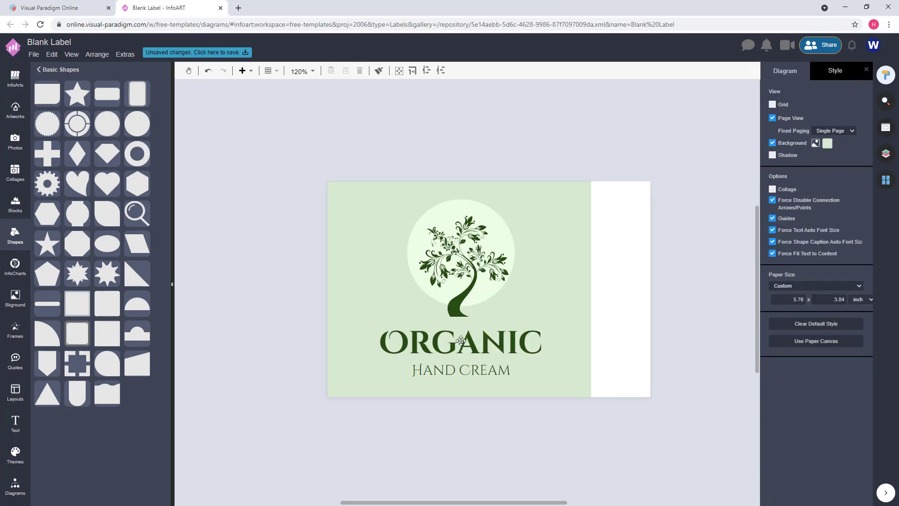
Step: Change the fill color of the circle behind the tree to white
left_click(459, 218)
left_click(780, 110)
left_click(780, 116)
left_click(687, 142)
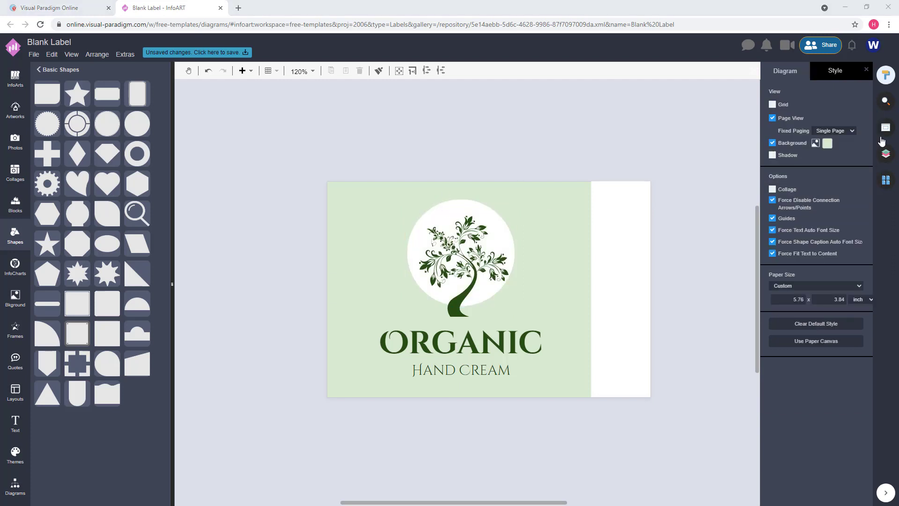
Step: Add a Lorem ipsum paragraph above the label and set its font to Montserrat
double_click(642, 124)
left_click(813, 115)
type("mont")
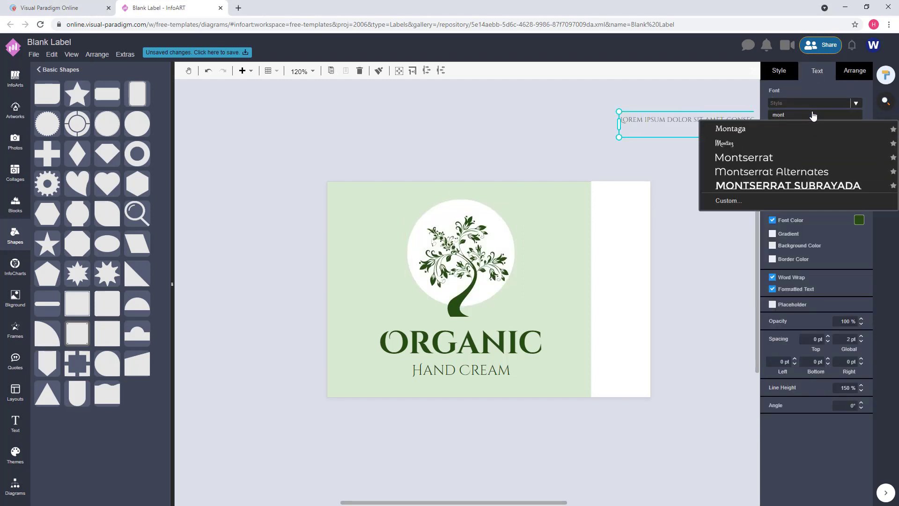
left_click(739, 159)
left_click(595, 123)
Step: Resize the Lorem ipsum paragraph to 281 × 49 pt, rotate it to 270° and place it on the white strip
left_click_drag(636, 119, 431, 142)
left_click_drag(730, 149, 707, 265)
key("ctrl+r")
left_click(846, 78)
key("ctrl+r")
key("ctrl+r")
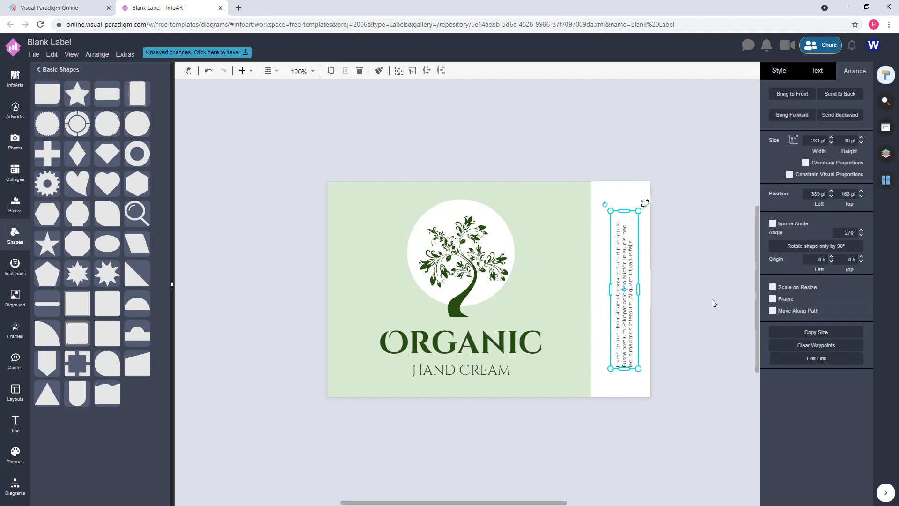
left_click_drag(624, 323, 613, 333)
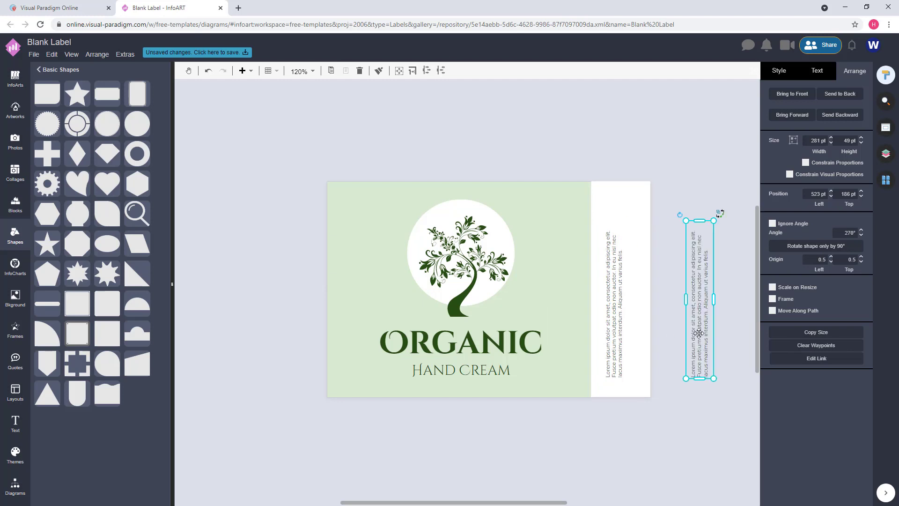
double_click(698, 332)
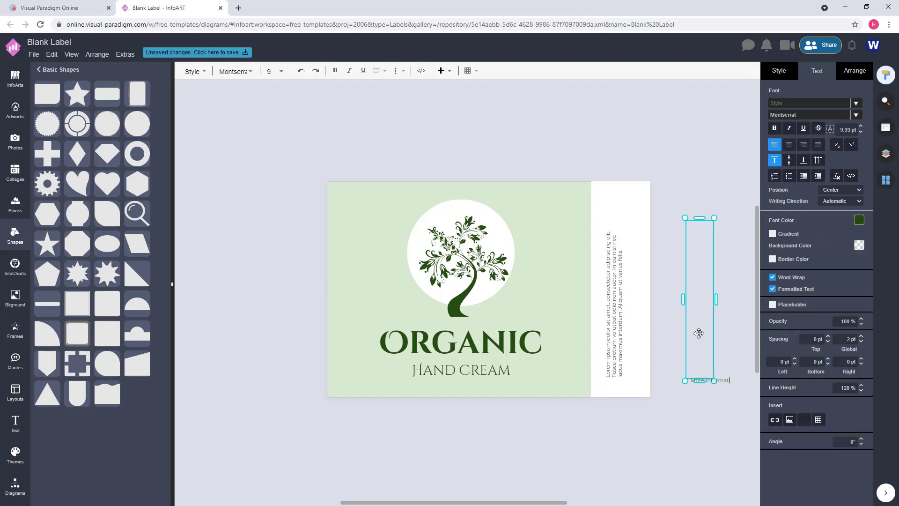
type("ww.organichandc")
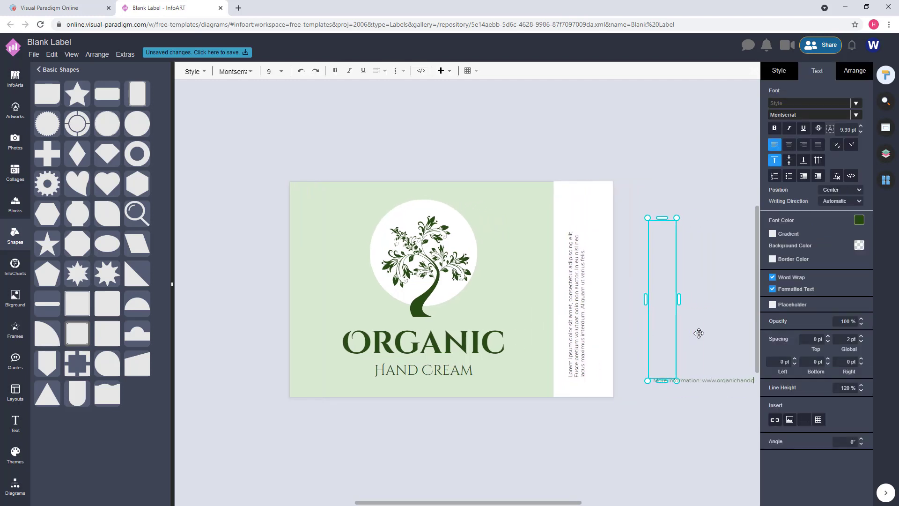
type("ream.com")
key("Escape")
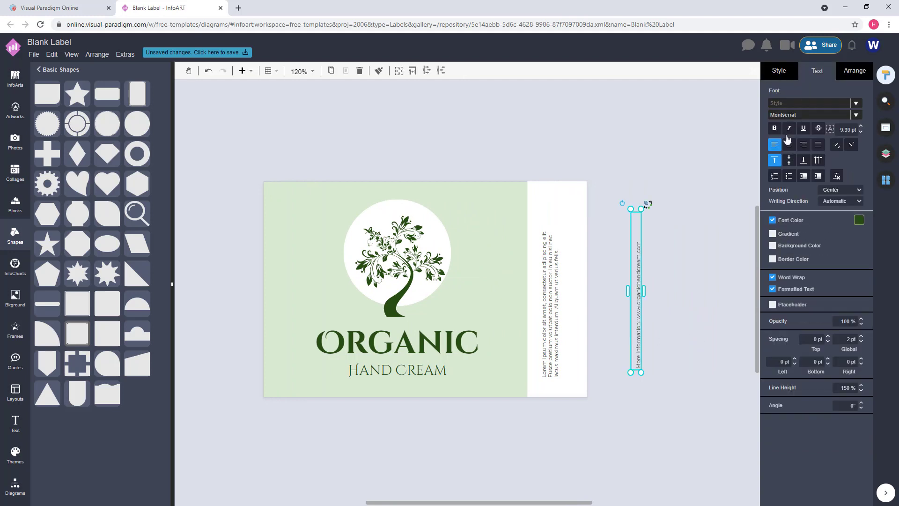
Step: Make the website line bold and place it beside the paragraph on the white strip, adjusting the position of both texts
left_click(646, 251)
left_click_drag(647, 255, 559, 236)
left_click(558, 272, "shift")
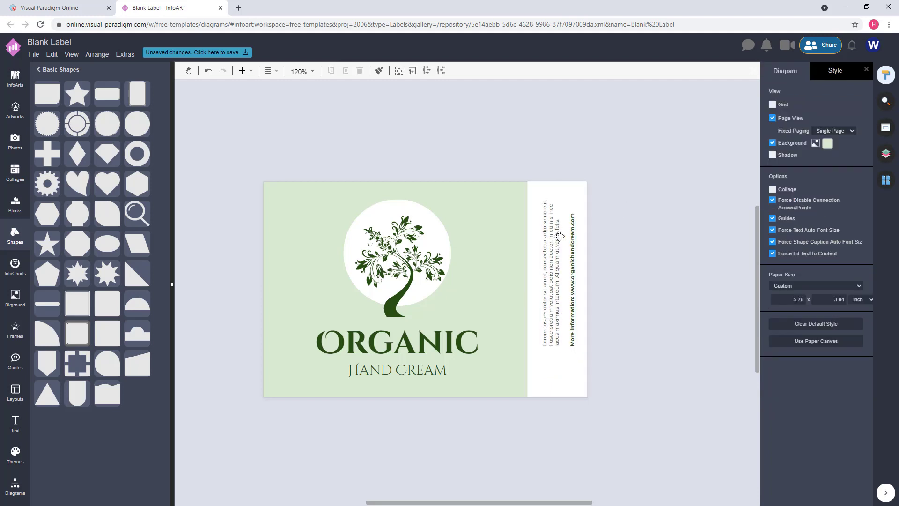
left_click(627, 261)
left_click(563, 253)
left_click(692, 206)
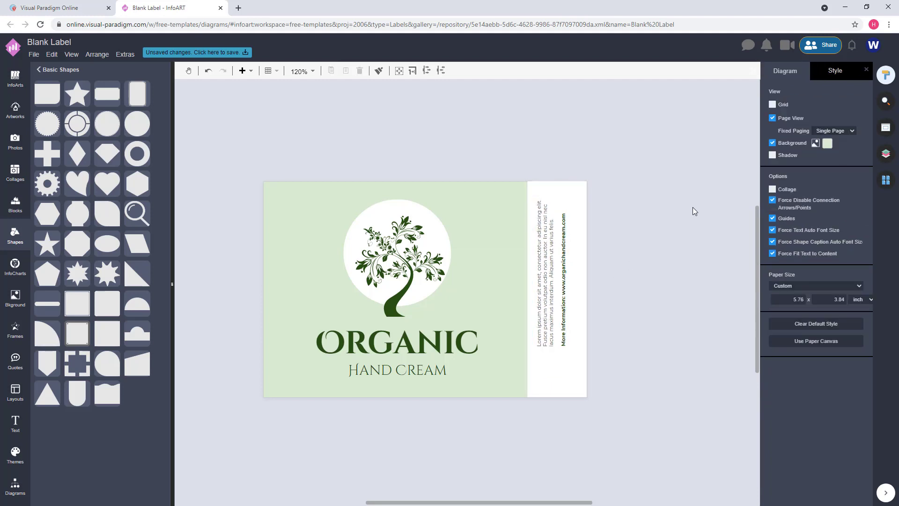
left_click_drag(523, 182, 582, 355)
Step: Duplicate the bold website line outside the label and turn the copy into a larger heading reading "More About The Product"
left_click_drag(572, 289, 639, 276)
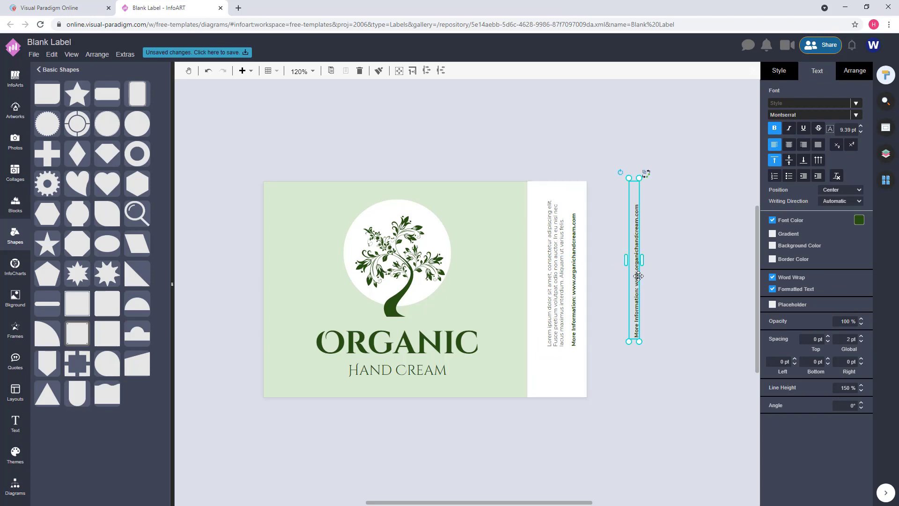
double_click(639, 276)
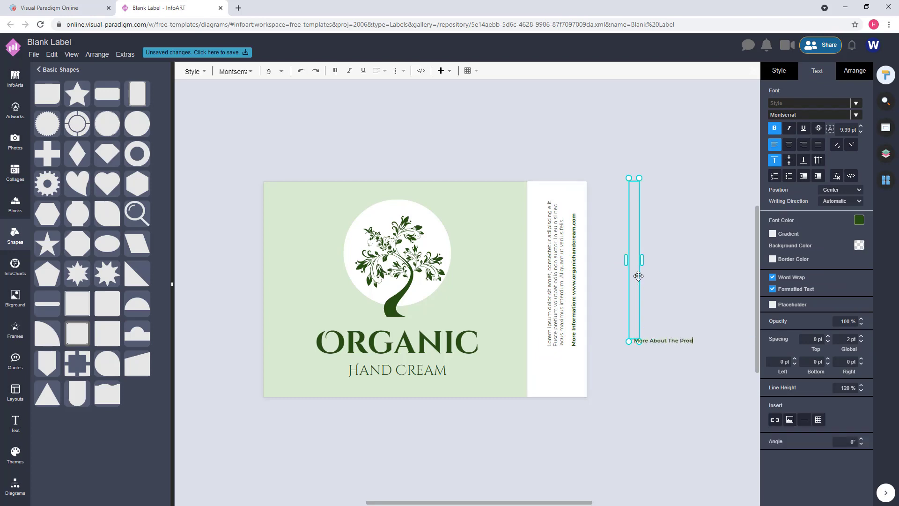
left_click(660, 254)
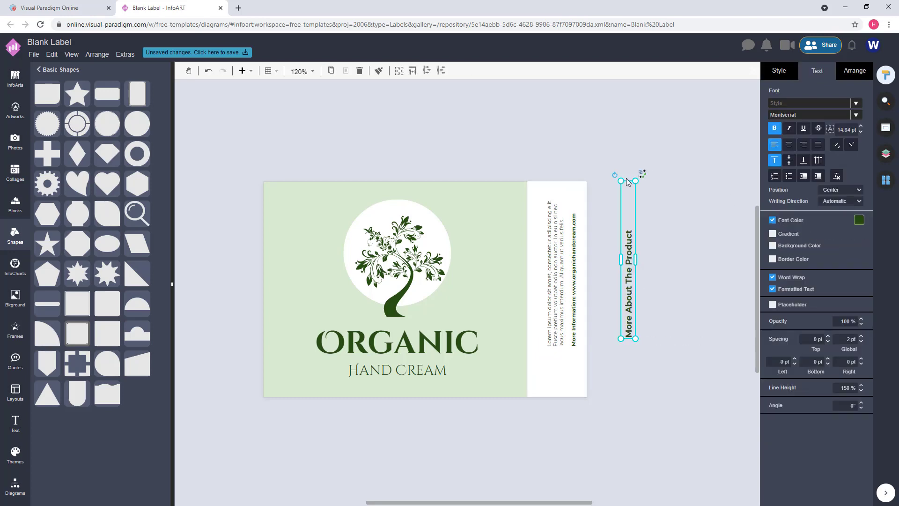
Step: Reduce the heading to 12.17 pt, place it before the paragraph on the white strip and even out the text positions
scroll(625, 178, "up", 4)
left_click_drag(634, 304, 500, 308)
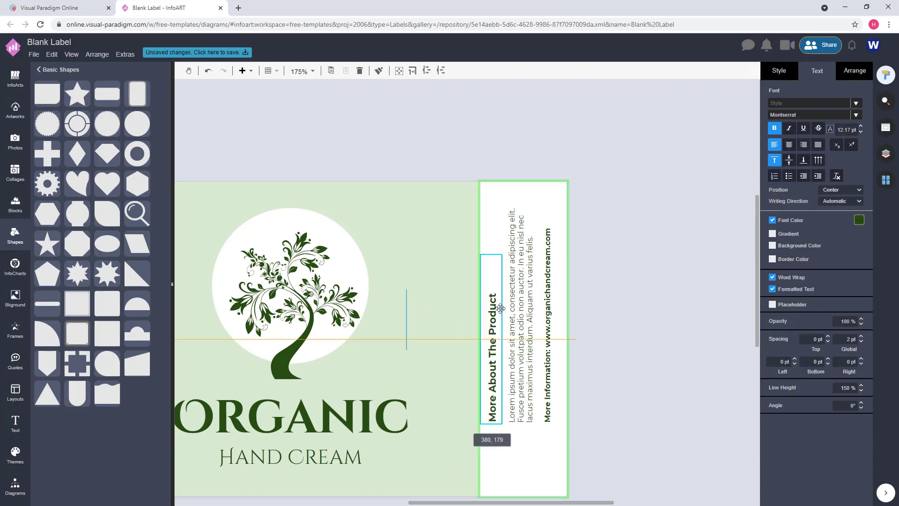
left_click_drag(646, 149, 461, 451)
left_click(639, 291)
scroll(640, 291, "down", 2)
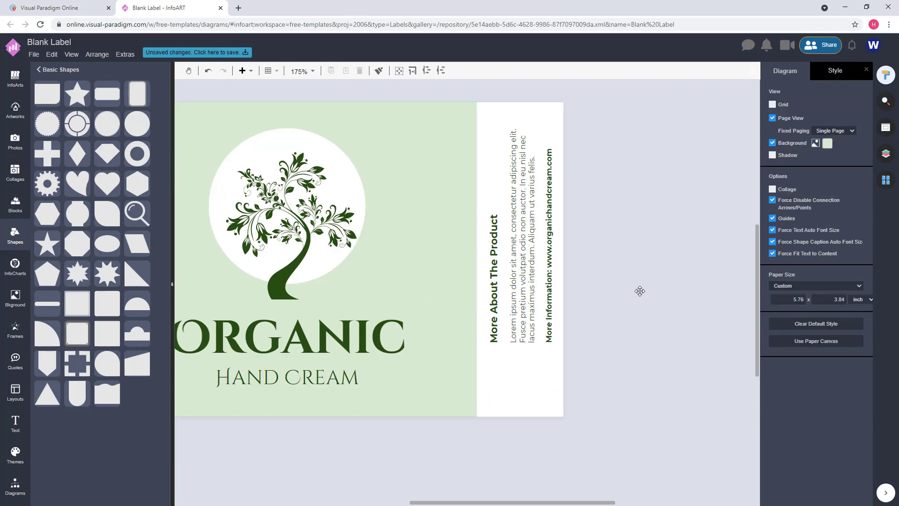
left_click_drag(583, 84, 447, 386)
left_click(607, 240)
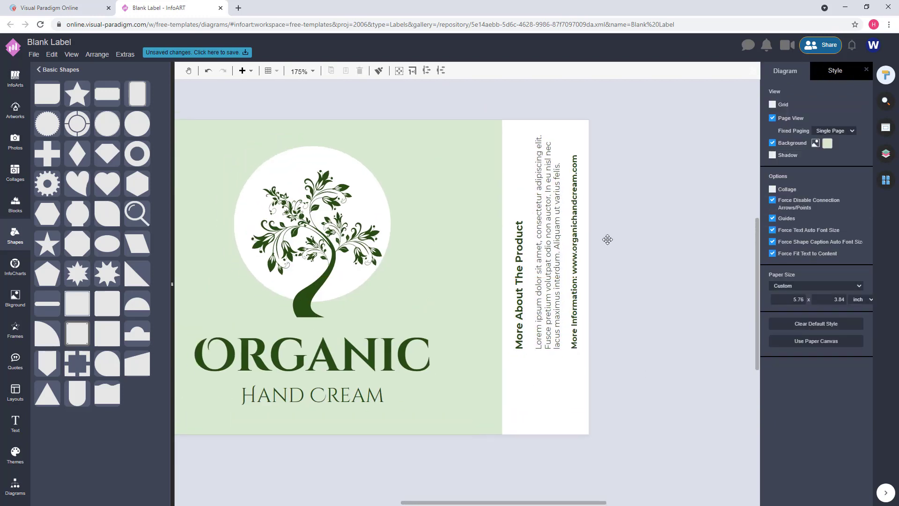
Step: Change the website line from bold to italic and shift it slightly away from the paragraph
left_click(567, 313)
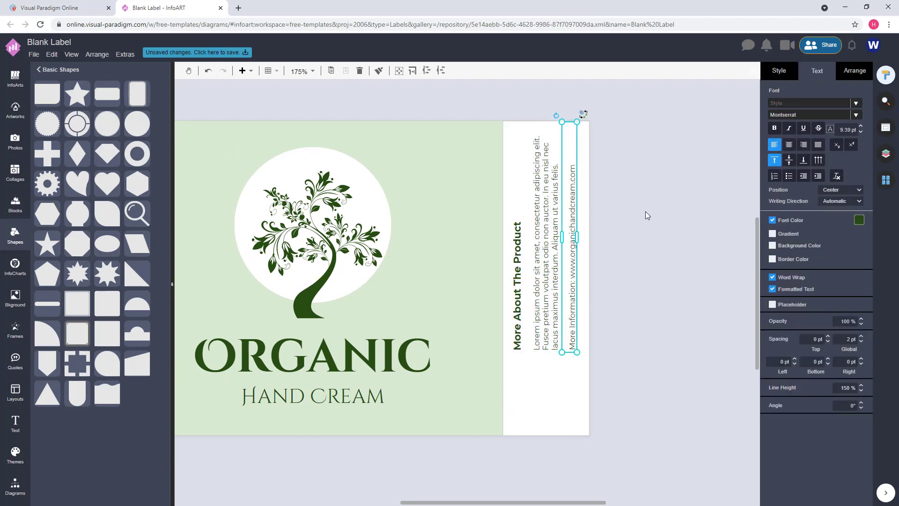
key("ctrl+i")
left_click(603, 216)
left_click(572, 215)
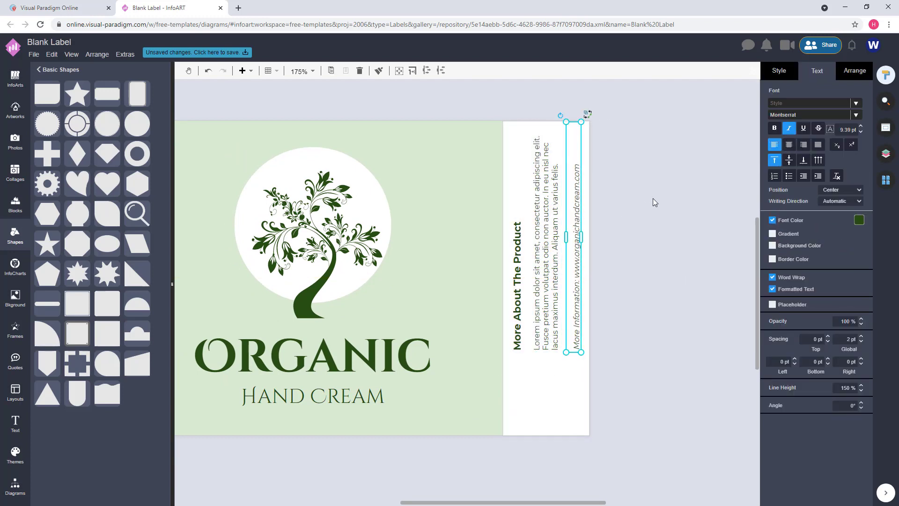
left_click(653, 198)
left_click(573, 207)
left_click(679, 197)
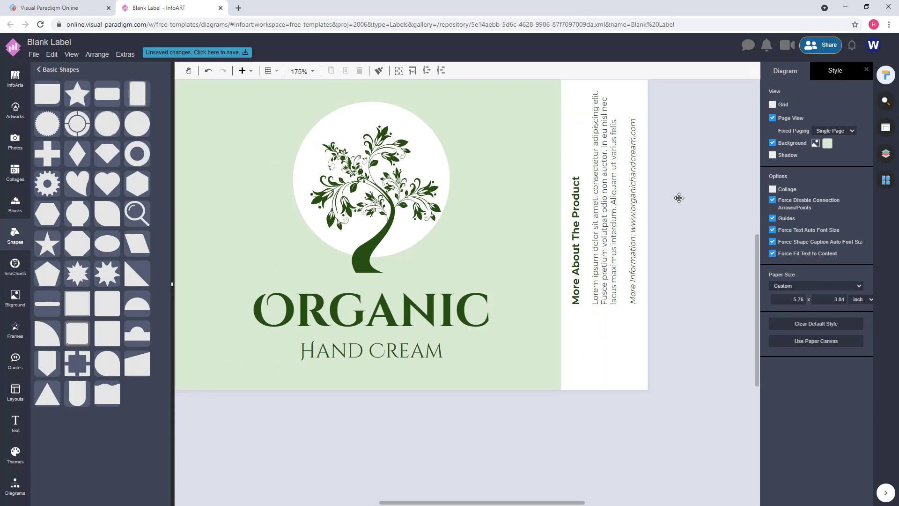
Step: Search the artworks for "code" and add the barcode below the label
left_click(10, 116)
left_click(90, 72)
type("code")
key("Return")
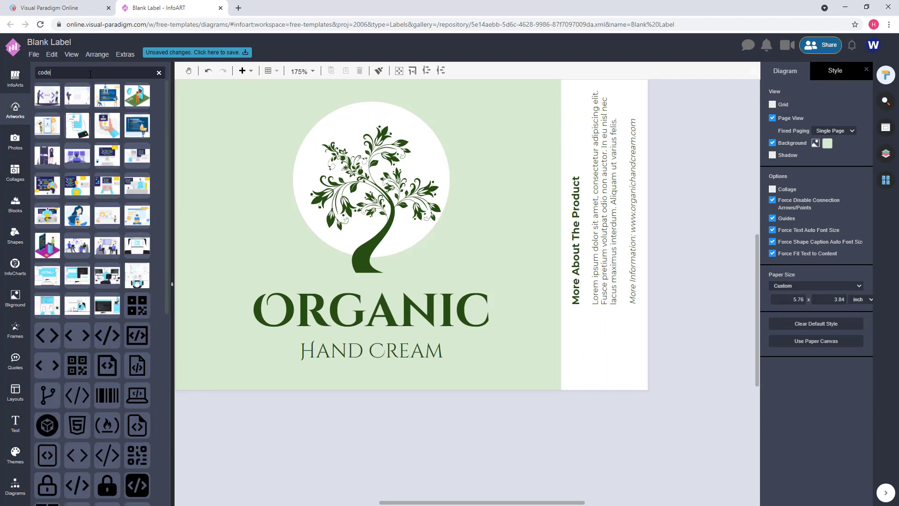
left_click_drag(107, 395, 397, 412)
Step: Build a wider barcode from narrowed copies set side by side and group the pieces
scroll(398, 412, "up", 3)
left_click_drag(527, 416, 519, 443)
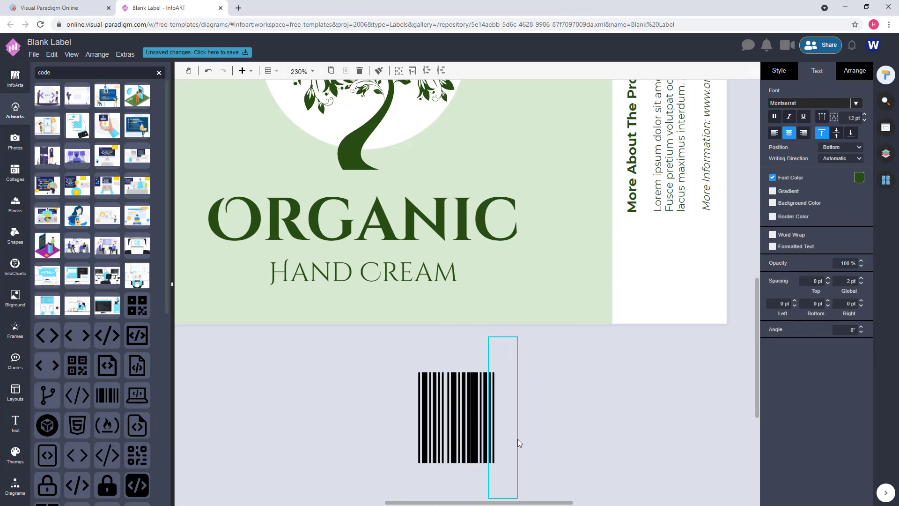
left_click_drag(502, 393, 588, 375)
left_click(510, 365)
left_click_drag(412, 333, 575, 478)
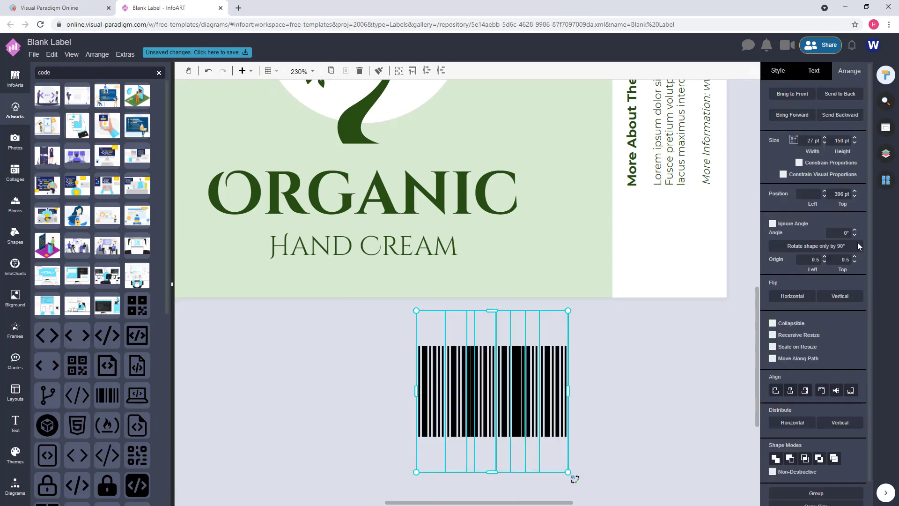
key("ctrl+g")
Step: Reduce the height of the grouped barcode and change its fill to the label's dark green
left_click_drag(492, 472, 492, 417)
left_click(779, 70)
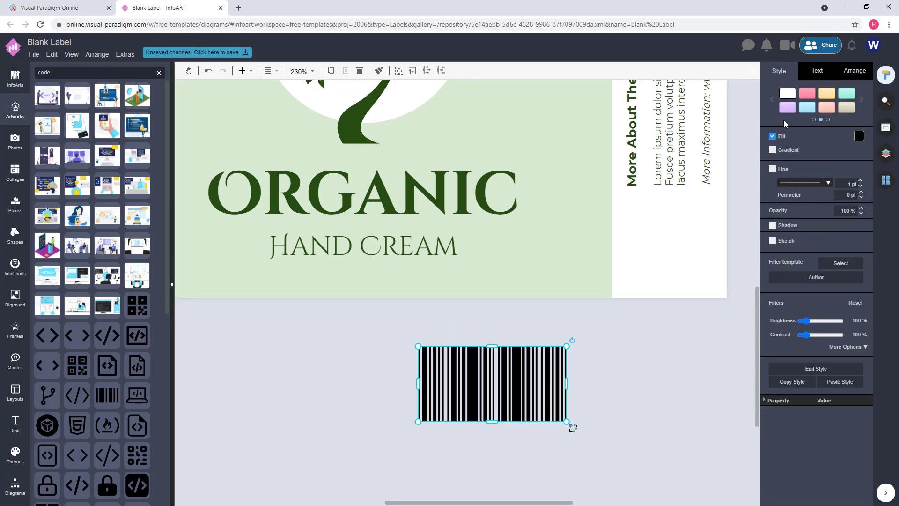
left_click(859, 136)
left_click(824, 197)
Step: Move the barcode to the lower end of the white strip and narrow it to fit within the strip
left_click_drag(500, 370, 706, 234)
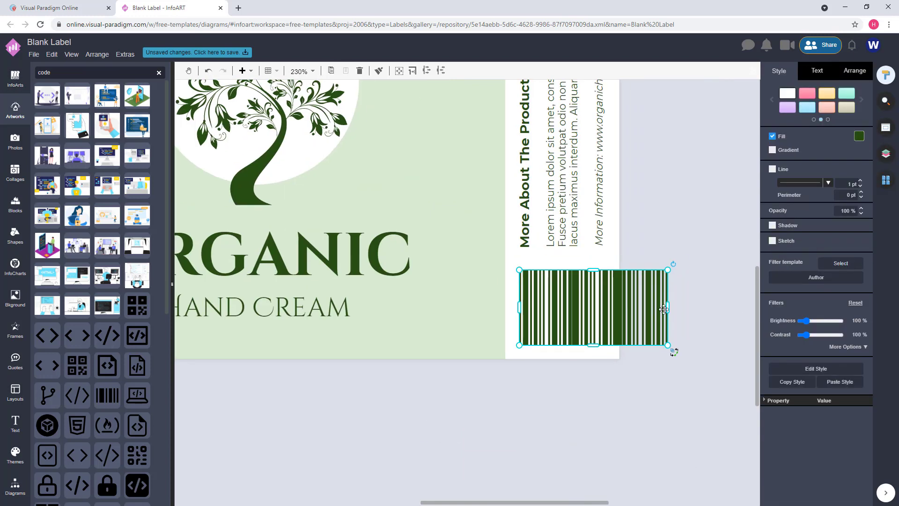
left_click_drag(668, 307, 608, 309)
left_click_drag(559, 274, 568, 292)
left_click(707, 260)
scroll(707, 261, "down", 3)
Step: Shrink the Lorem ipsum paragraph slightly, widen the white strip and realign the texts and barcode on it
left_click(619, 187)
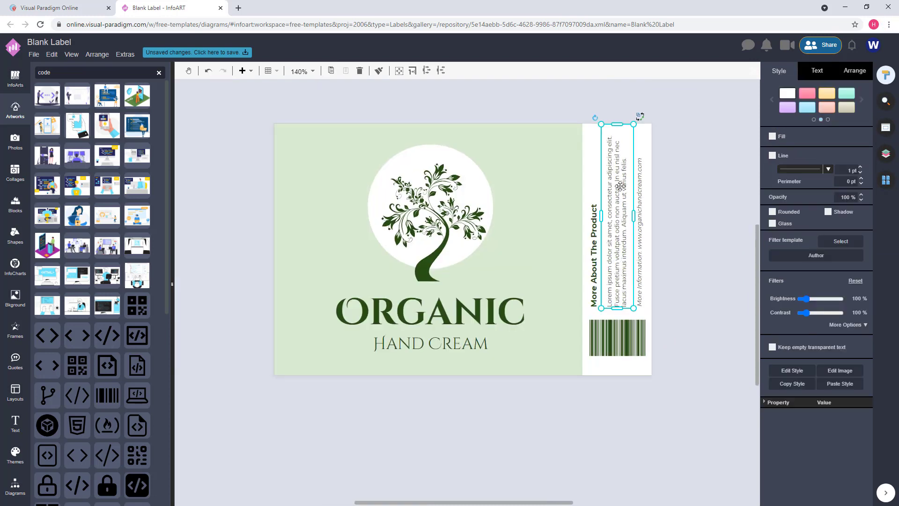
left_click(665, 188)
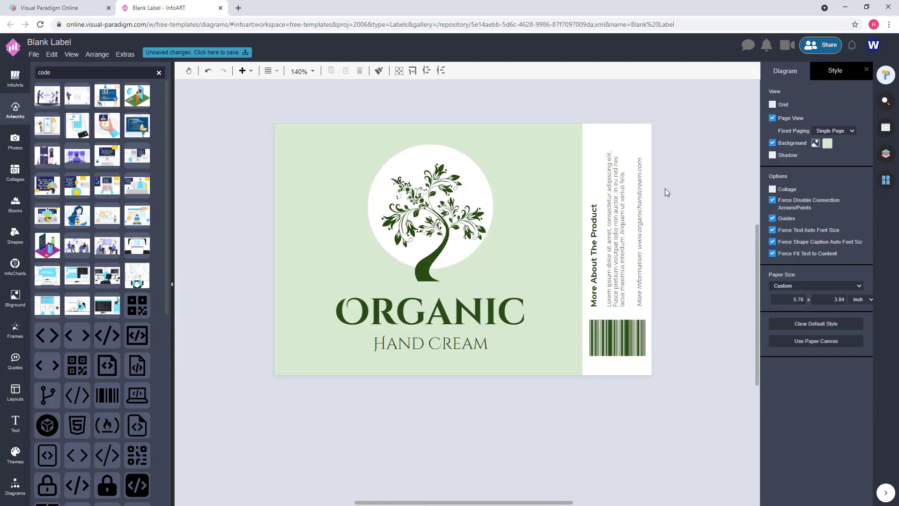
left_click(619, 202)
left_click(562, 158)
left_click(583, 242)
left_click(656, 206)
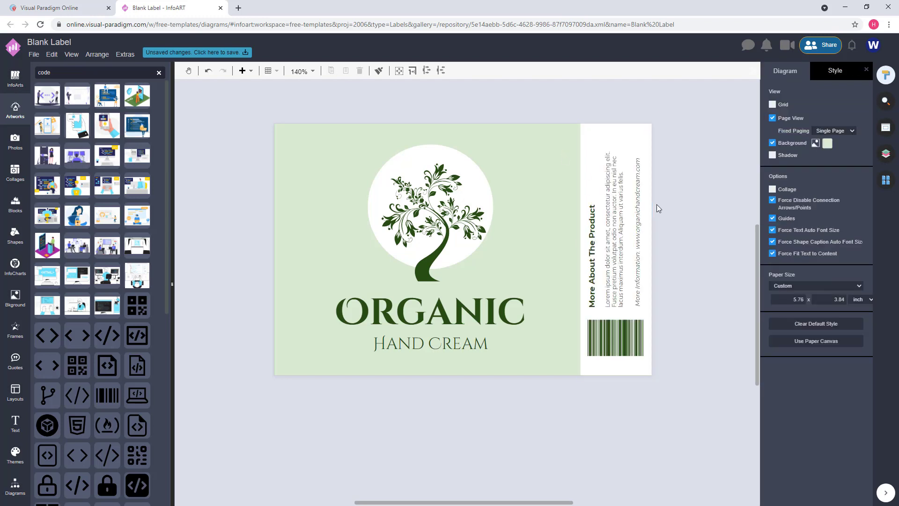
left_click_drag(628, 335, 627, 335)
left_click(609, 313)
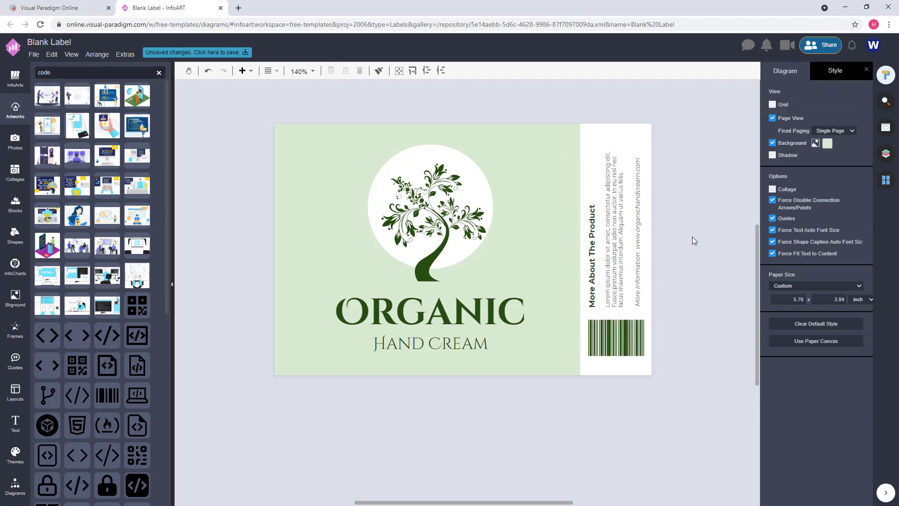
Step: Find the flat Decorative Elements artworks and discard the trial white rectangle
left_click(15, 110)
scroll(55, 197, "down", 10)
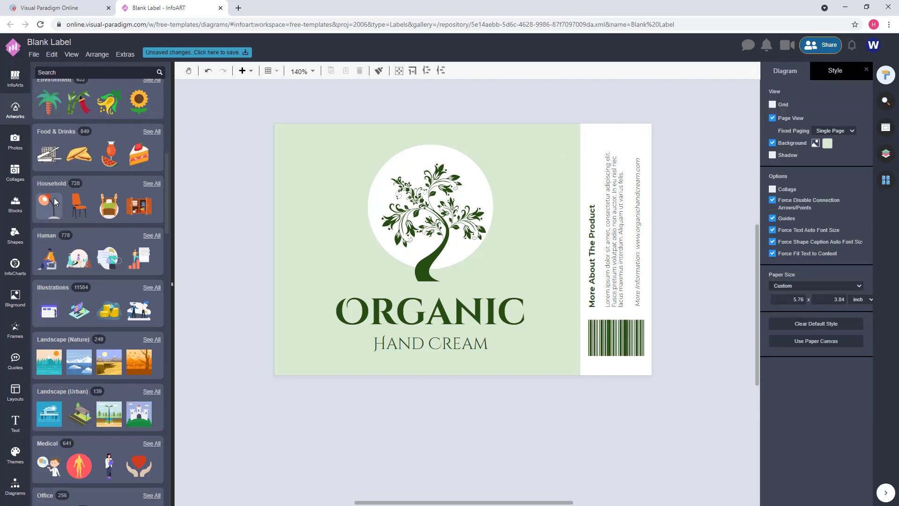
scroll(56, 211, "down", 15)
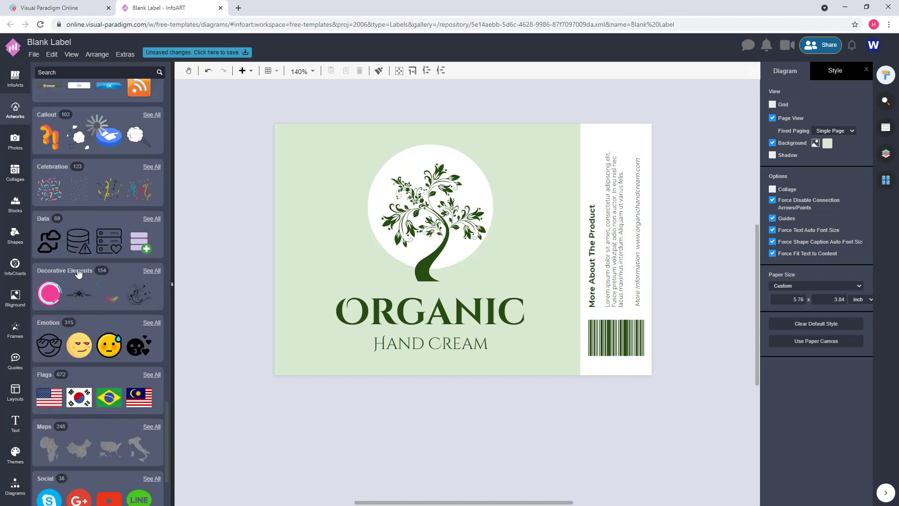
left_click(77, 270)
left_click(74, 99)
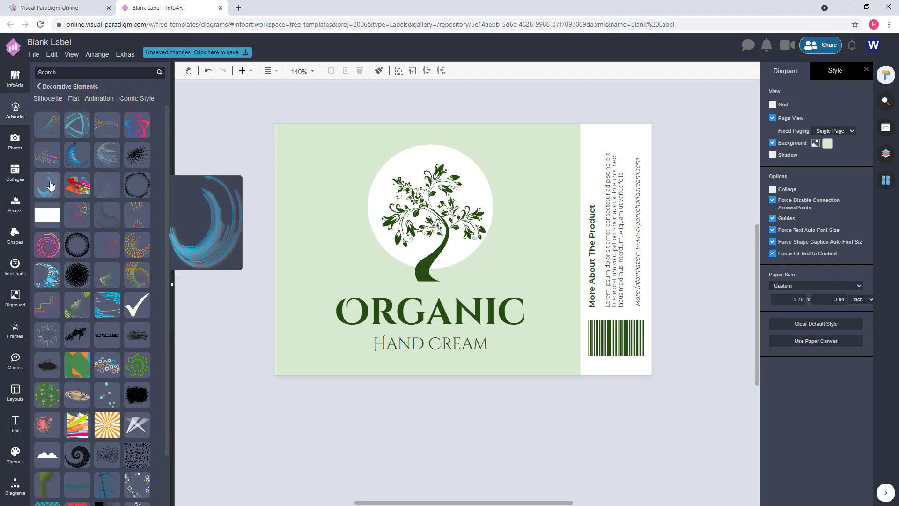
scroll(49, 140, "down", 1)
left_click(51, 159)
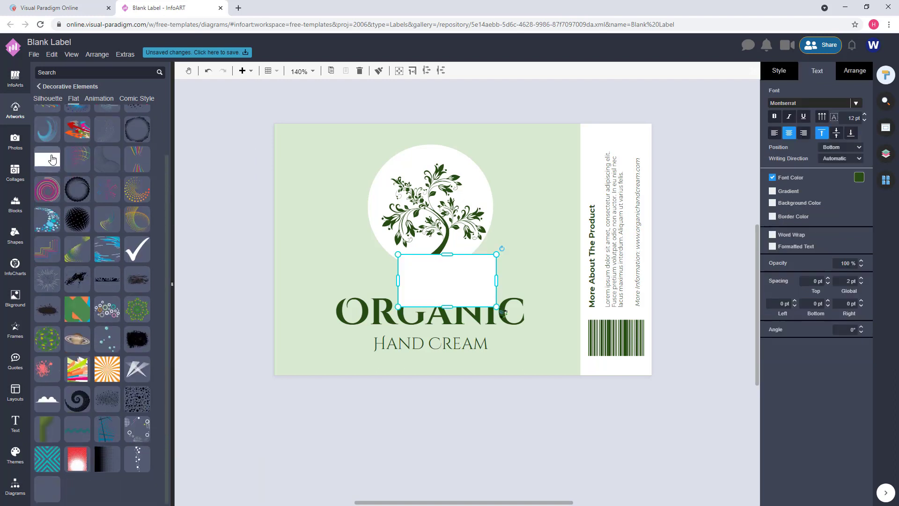
key("Delete")
Step: Add the curved line mesh artwork in white and enlarge it to 384.49 × 385.14 pt over the green area
left_click(107, 159)
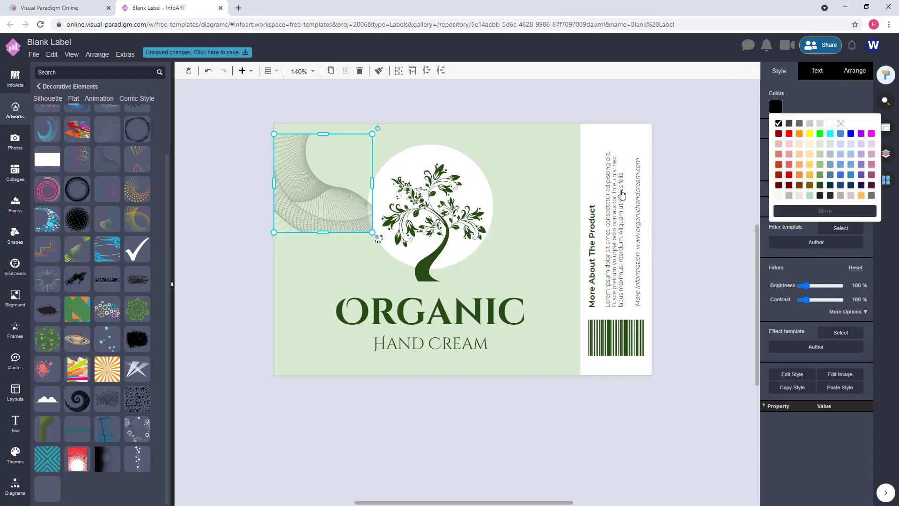
left_click_drag(372, 232, 520, 375)
left_click_drag(520, 135, 532, 130)
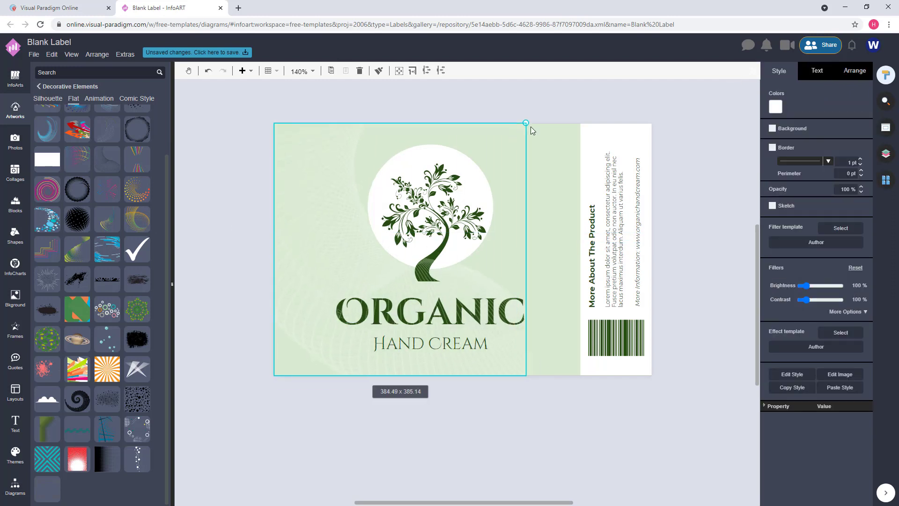
Step: Send the white line mesh behind the tree and title and enlarge it to 465.65 × 466.86 pt
left_click(853, 71)
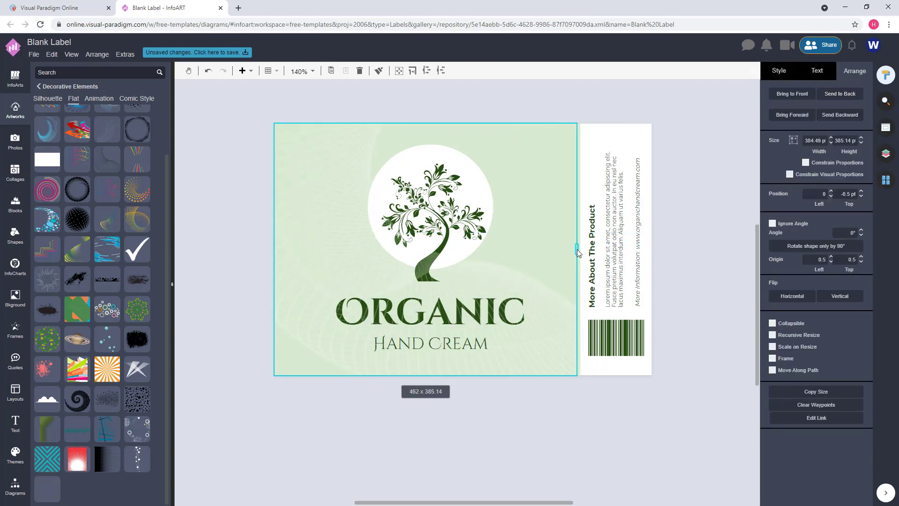
left_click(675, 404)
left_click(299, 240)
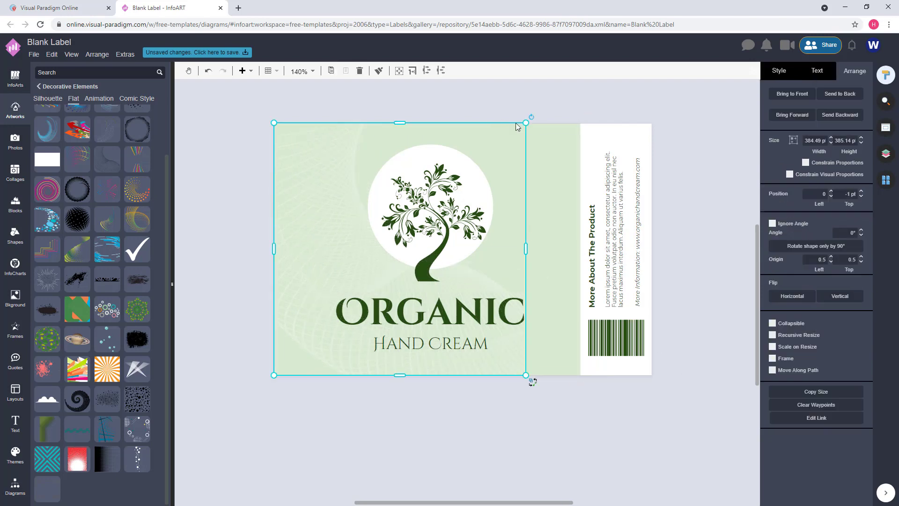
left_click_drag(526, 122, 583, 81)
mouse_move(554, 106)
left_mouse_down()
mouse_move(544, 68)
mouse_move(542, 116)
mouse_move(542, 108)
left_mouse_up()
left_click_drag(311, 155, 359, 212)
left_click(335, 223)
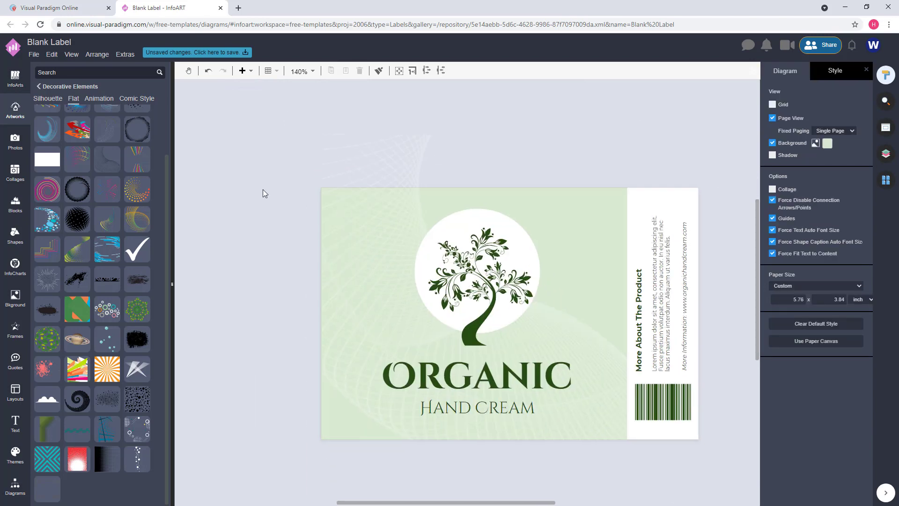
Step: Duplicate the white line mesh, reorient the copy and position it to overlap the first across the green area
key("ctrl+z")
key("ctrl+y")
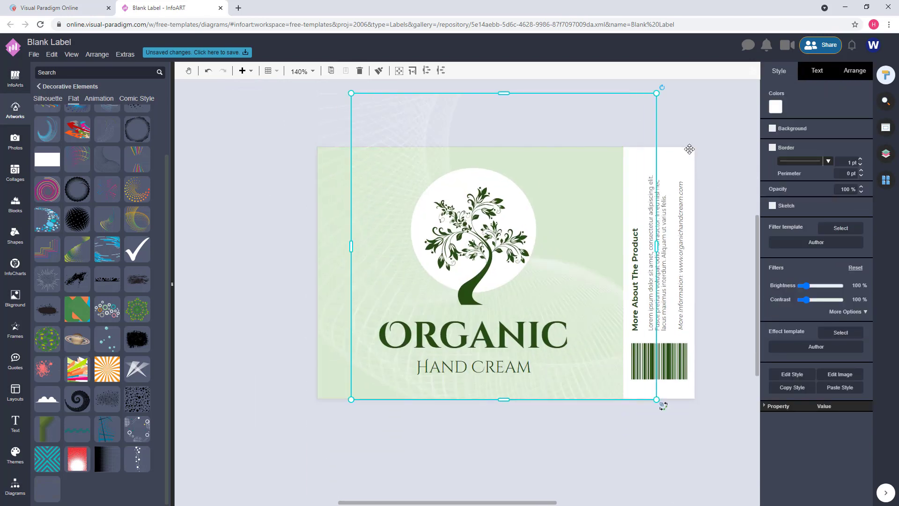
key("ctrl+z")
key("ctrl+y")
left_click(854, 71)
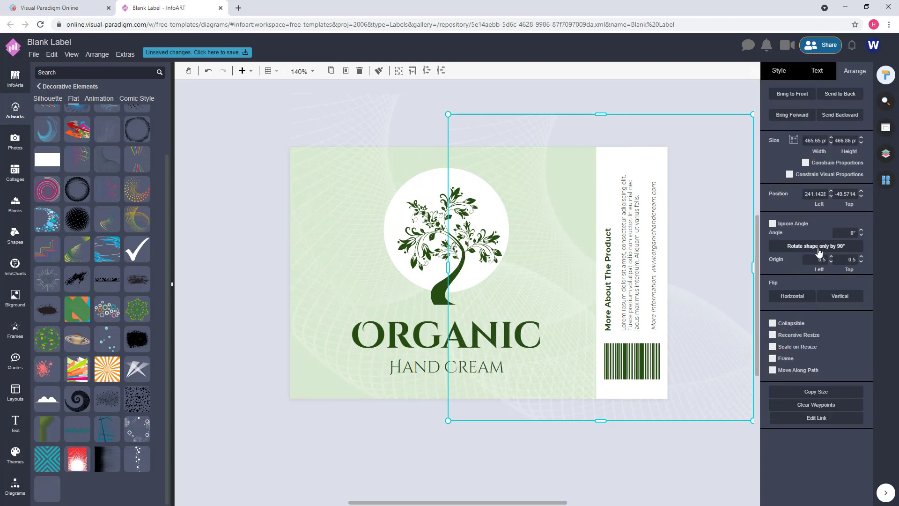
left_click_drag(734, 150, 567, 181)
left_click(649, 104)
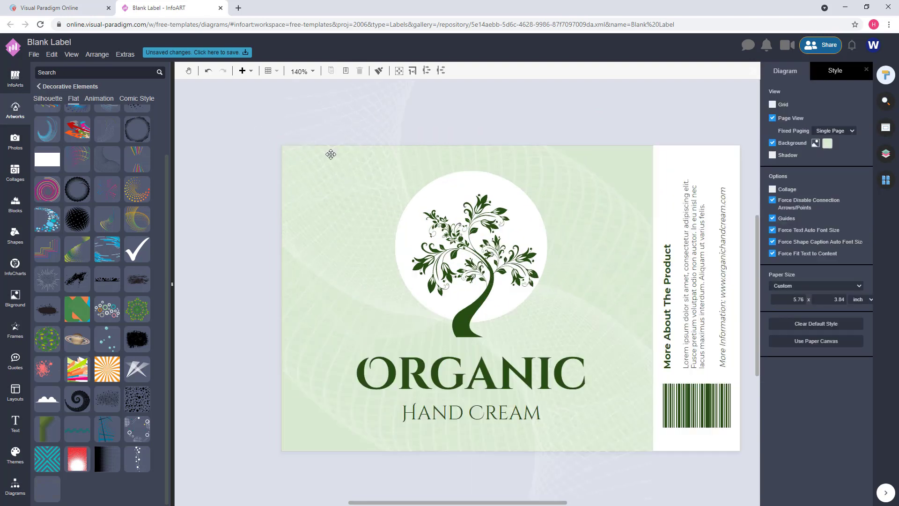
Step: Enlarge the rotated white line mesh copy to 514.73 × 515.33 pt over the label
left_click(586, 125)
left_click_drag(565, 388, 377, 126)
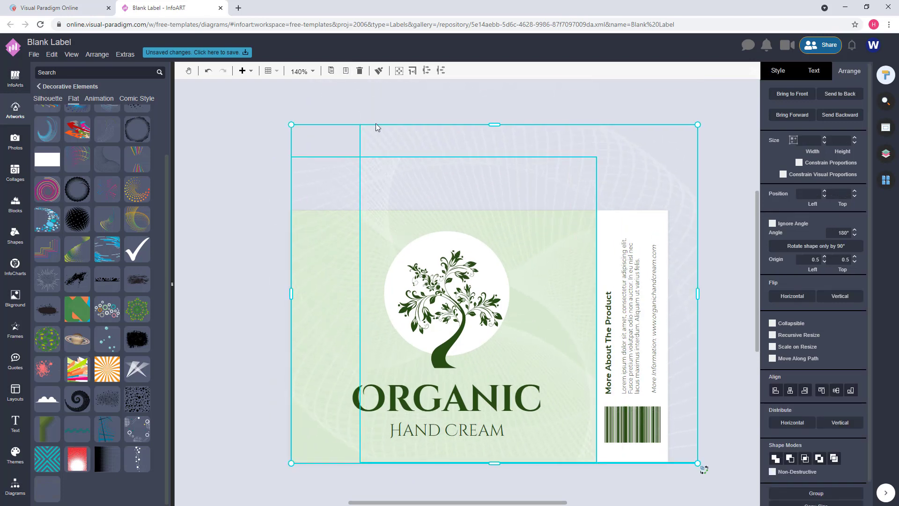
left_click(338, 119)
scroll(339, 119, "down", 3)
left_click(373, 136)
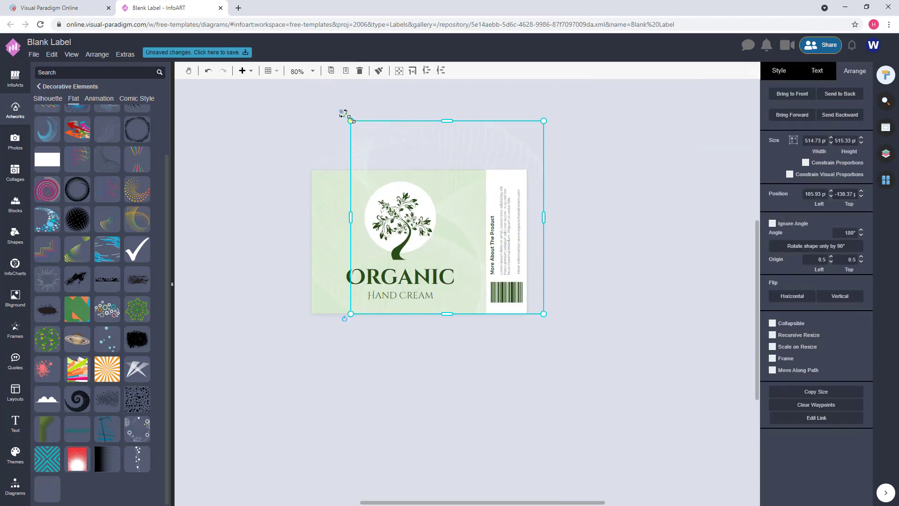
Step: Enlarge the original unrotated line mesh to 525.16 × 526.33 pt, extending past the green area's lower edge
left_click(294, 131)
scroll(602, 226, "up", 3)
left_click(500, 376)
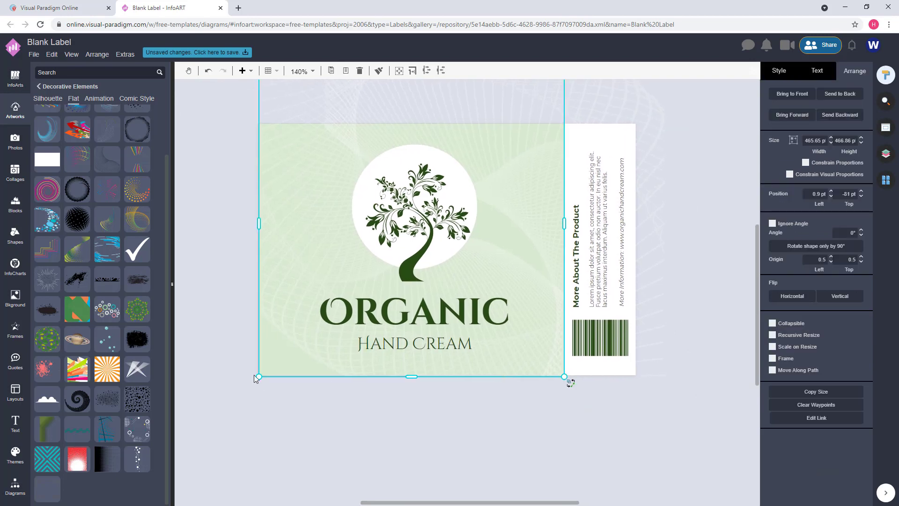
left_click_drag(254, 378, 203, 399)
Step: Enlarge the rotated mesh copy further to 525.78 × 527.38 pt, extending past the label's upper edge
left_click(591, 449)
left_click_drag(532, 177, 661, 128)
left_click(715, 133)
scroll(645, 221, "down", 3)
scroll(644, 221, "up", 3)
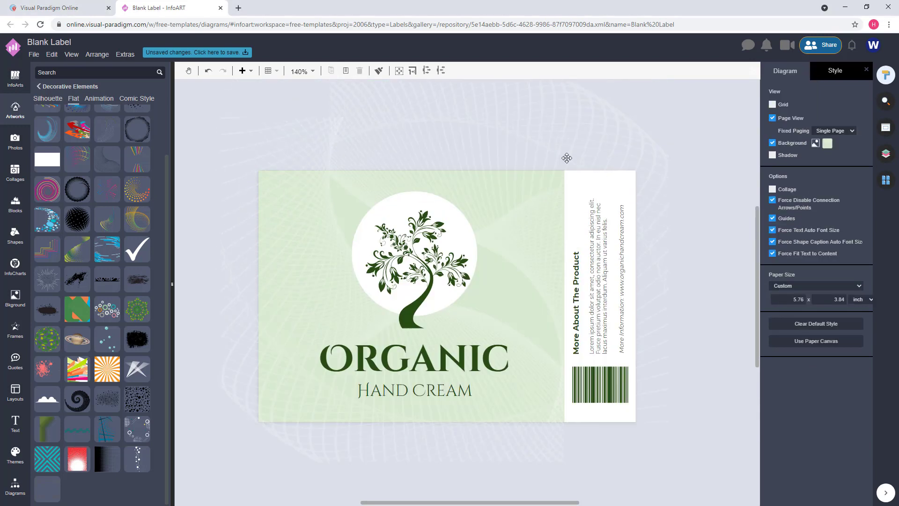
Step: Shift the two enlarged line meshes to try a different overlap across the label
left_click(566, 155)
left_click_drag(530, 140, 623, 141)
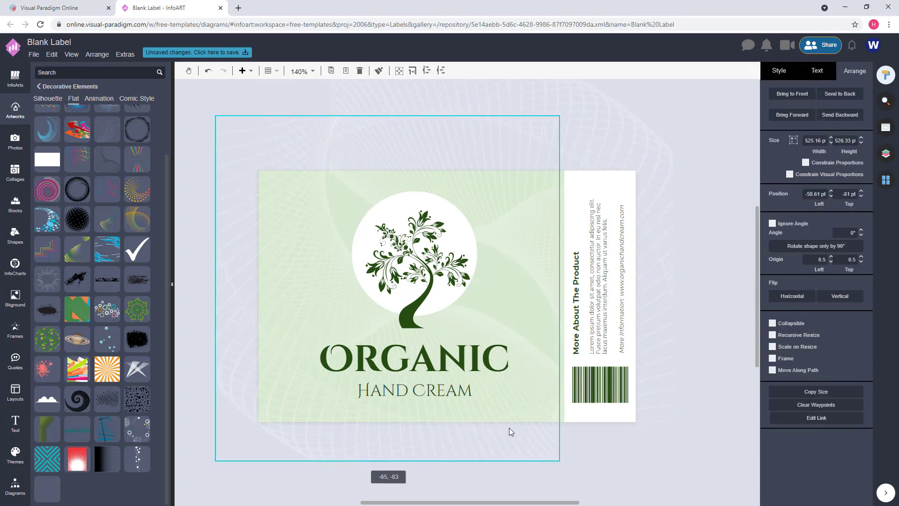
left_click(693, 465)
scroll(665, 482, "down", 3)
left_click(521, 182)
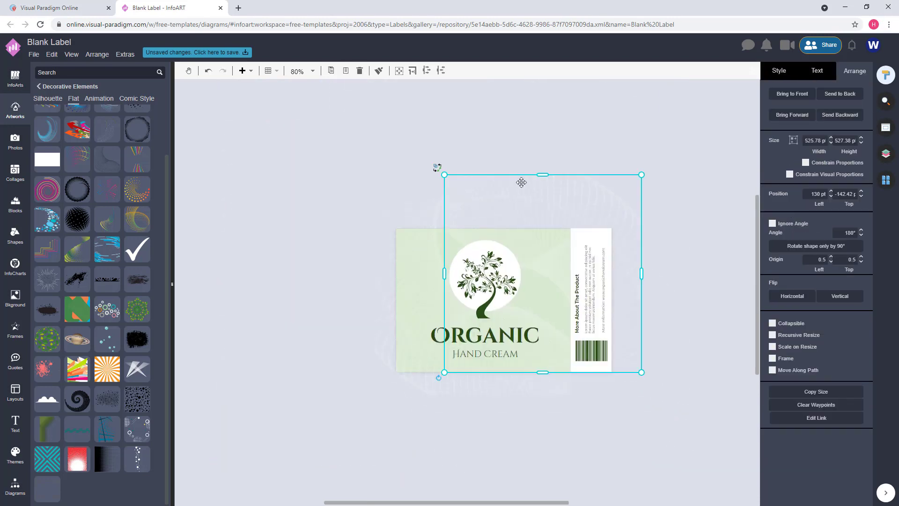
Step: Undo the mesh resizing, repositioning and duplication back to a single line mesh on the green area
key("ctrl+z")
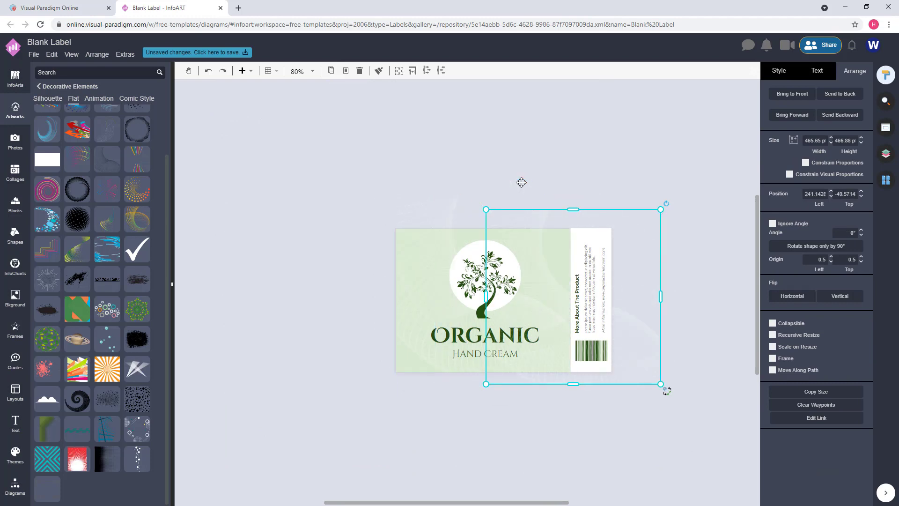
left_click(521, 182)
scroll(521, 184, "up", 2)
key("ctrl+z")
Step: Fit the line mesh to the green area at 464.85 × 466.14 pt, using a temporary dark colour, and restore it to white
left_click(779, 71)
left_click(775, 107)
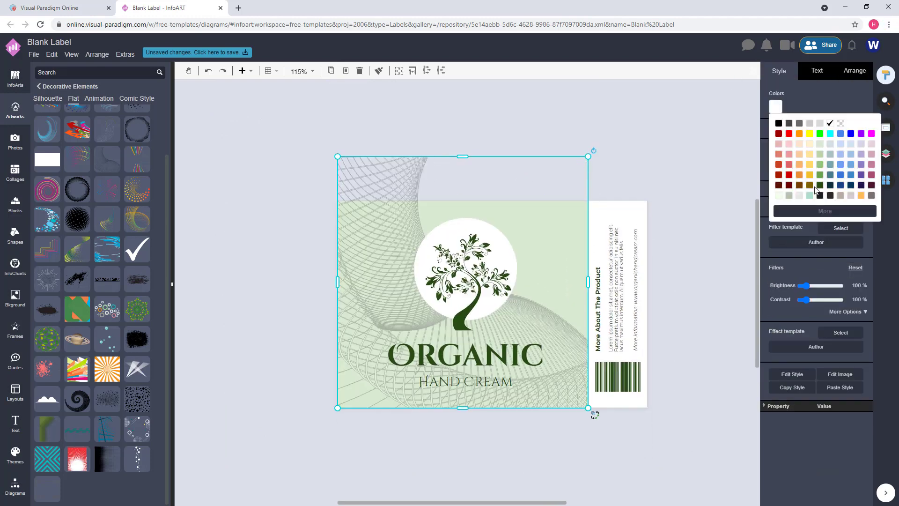
left_click(819, 185)
left_click(572, 159)
mouse_move(587, 156)
left_mouse_down()
mouse_move(598, 174)
mouse_move(594, 168)
left_mouse_up()
left_click(775, 107)
left_click(773, 119)
left_click(775, 107)
left_click(773, 119)
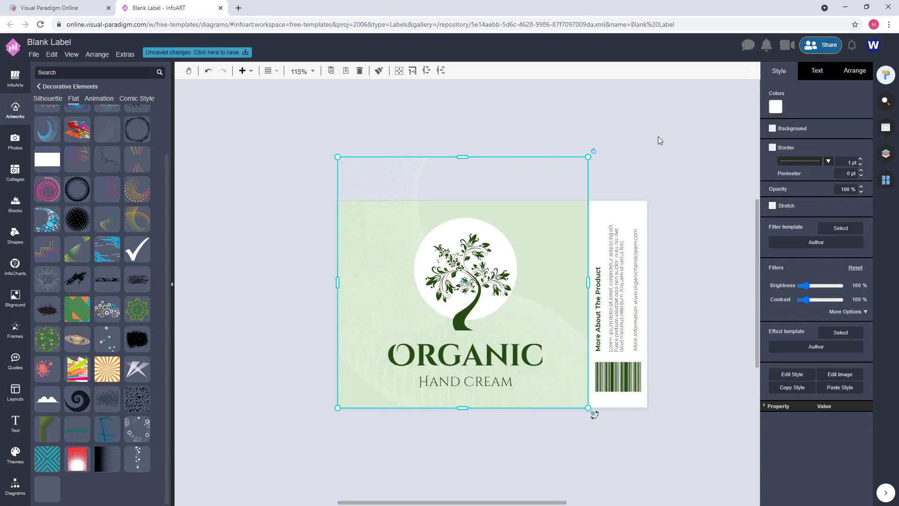
left_click(650, 137)
Step: Change the font of the Hand Cream subtitle to Montserrat
left_click(422, 371)
scroll(421, 370, "up", 1)
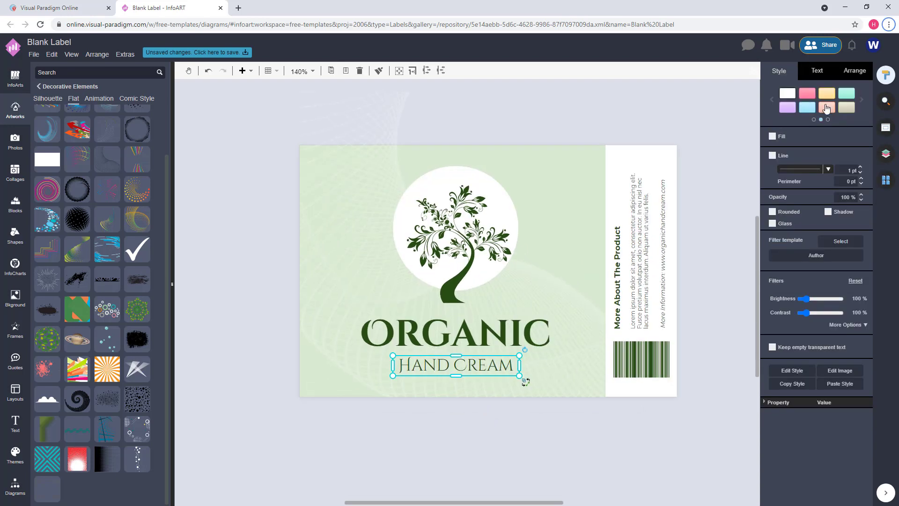
left_click(817, 70)
left_click(814, 114)
type("mant")
key("BackSpace")
key("BackSpace")
key("BackSpace")
type("ont")
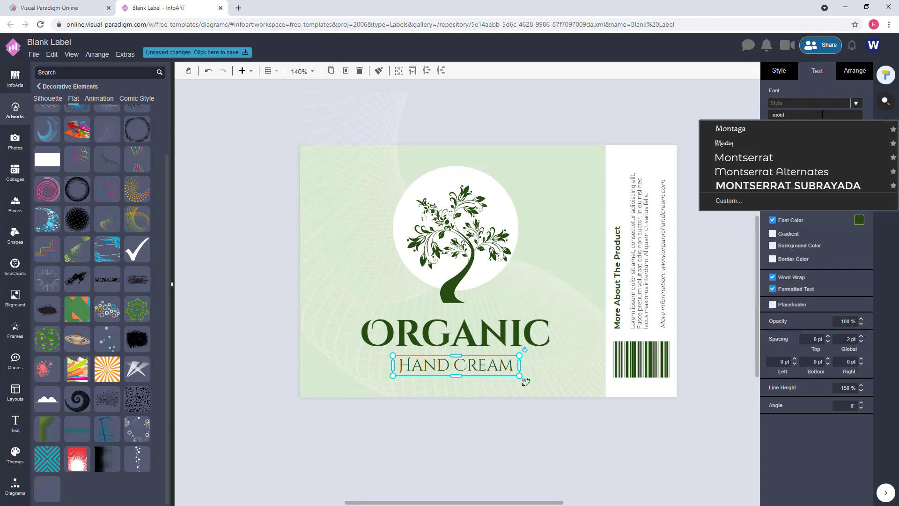
left_click(733, 140)
Step: Duplicate the Hand Cream text centred below it and make the copy read "50g" in bold at 15.05 pt
left_click_drag(456, 379, 475, 381)
double_click(478, 382)
type("50g")
left_click(477, 423)
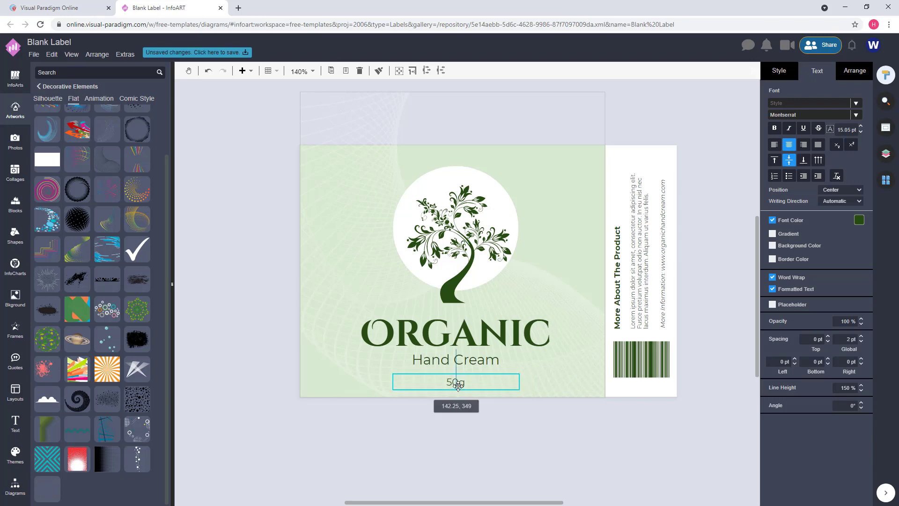
key("ctrl+b")
left_click(524, 403)
left_click(524, 396)
left_click(627, 419)
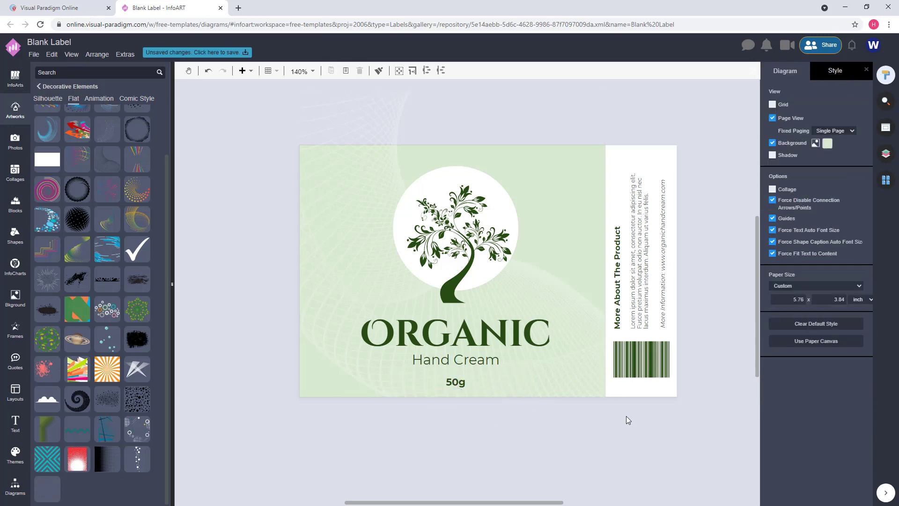
Step: Add a horizontal diamond-ended line on one side of the 50g text and a matching copy on the other side
left_click(15, 231)
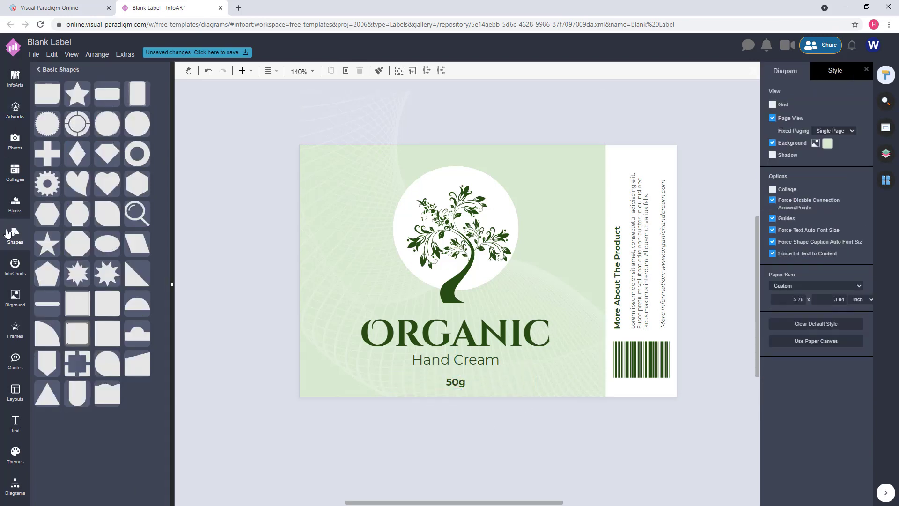
left_click_drag(77, 402, 383, 450)
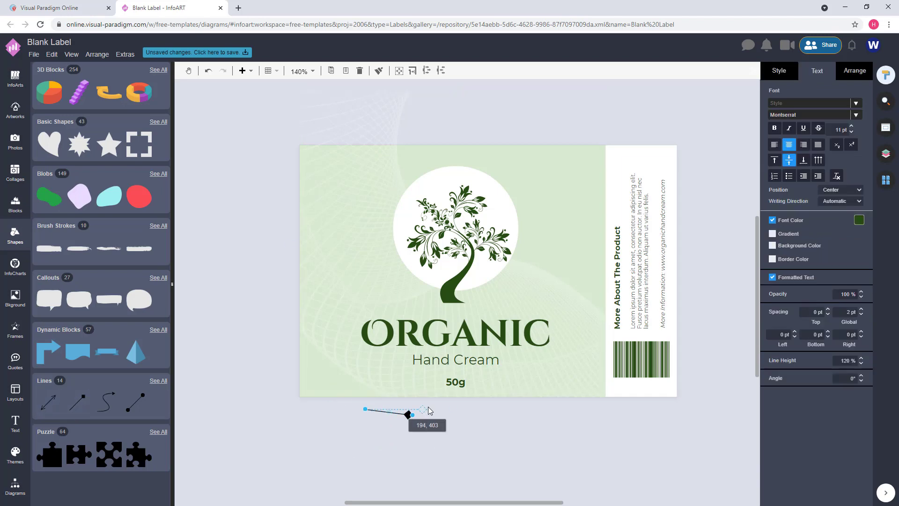
left_click_drag(411, 416, 527, 382)
Step: Try a filled circle as the start marker of the line following the 50g text
left_click(790, 75)
left_click(820, 161)
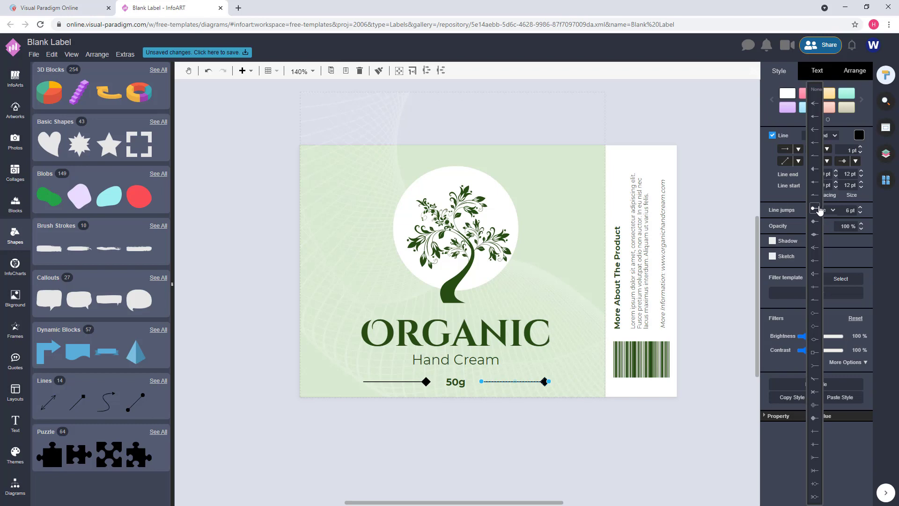
left_click(818, 208)
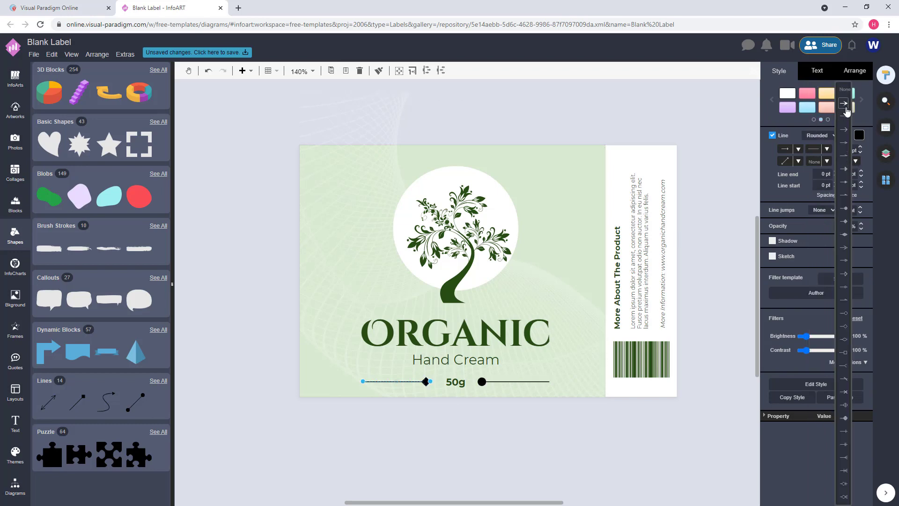
Step: Set filled circle markers on the outer ends of both lines beside 50g and remove the markers from their inner ends
left_click(495, 392)
left_click(845, 161)
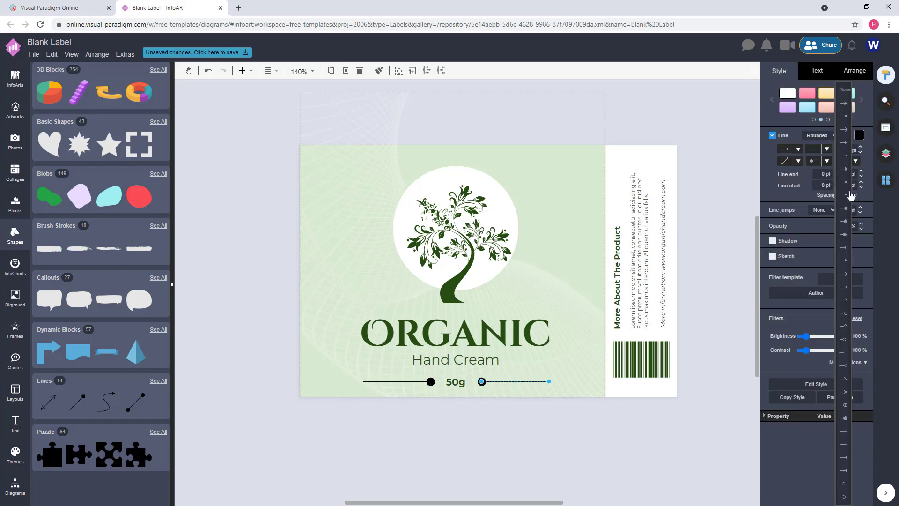
left_click(844, 208)
left_click(817, 161)
left_click(398, 381)
left_click(818, 161)
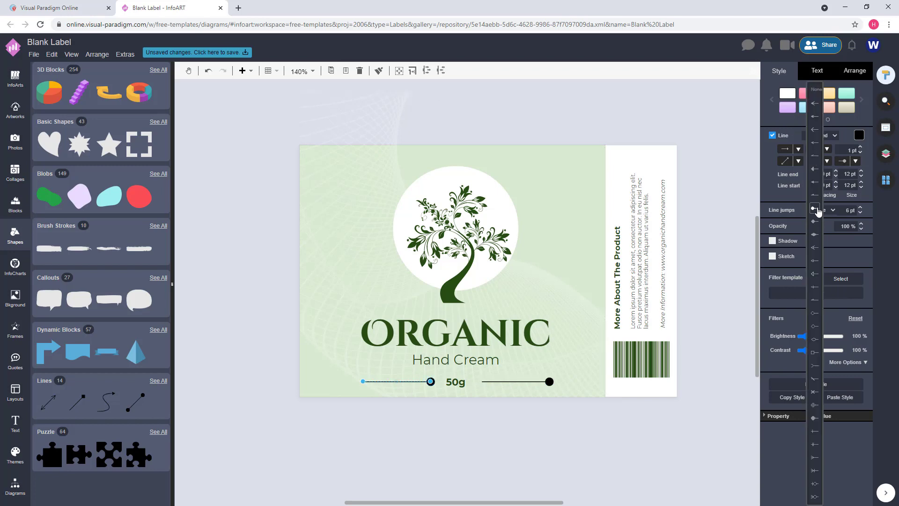
left_click(816, 234)
left_click(845, 161)
left_click(844, 89)
Step: Colour both lines beside the 50g text dark green
left_click(542, 384)
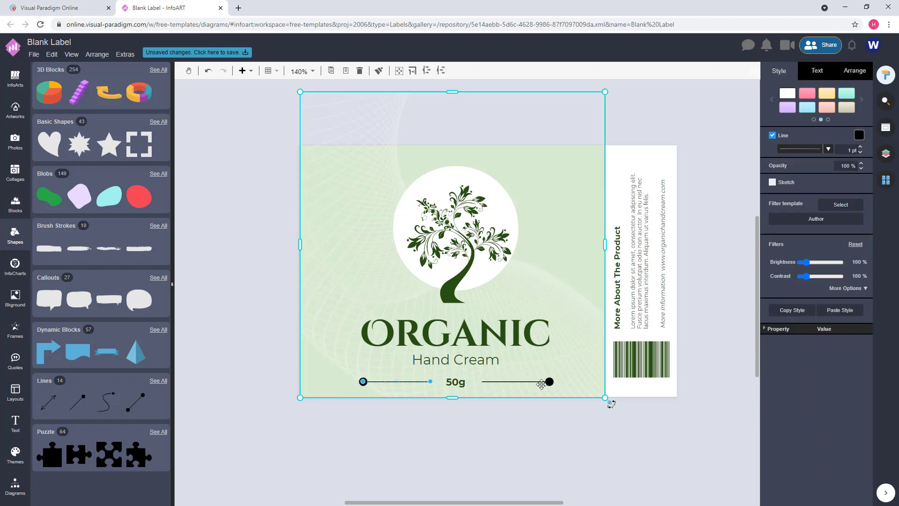
left_click(537, 381)
left_click(859, 136)
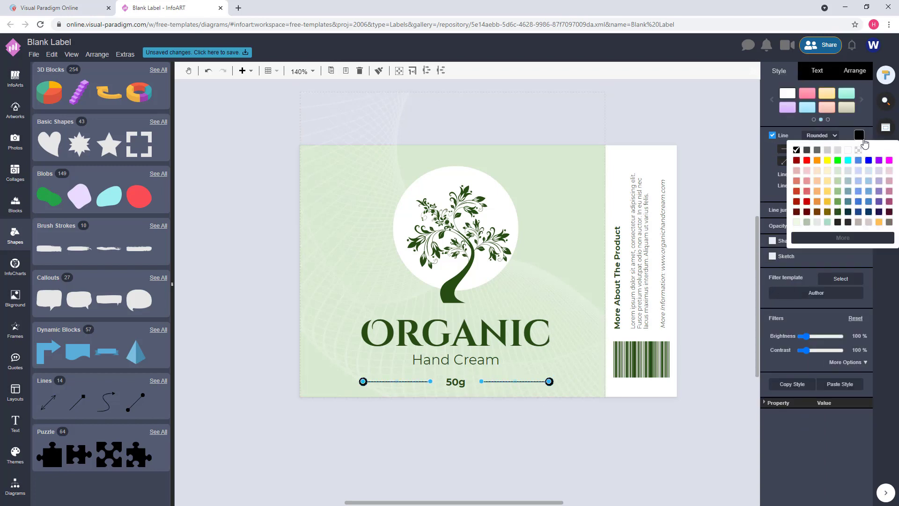
left_click(837, 212)
left_click(646, 426)
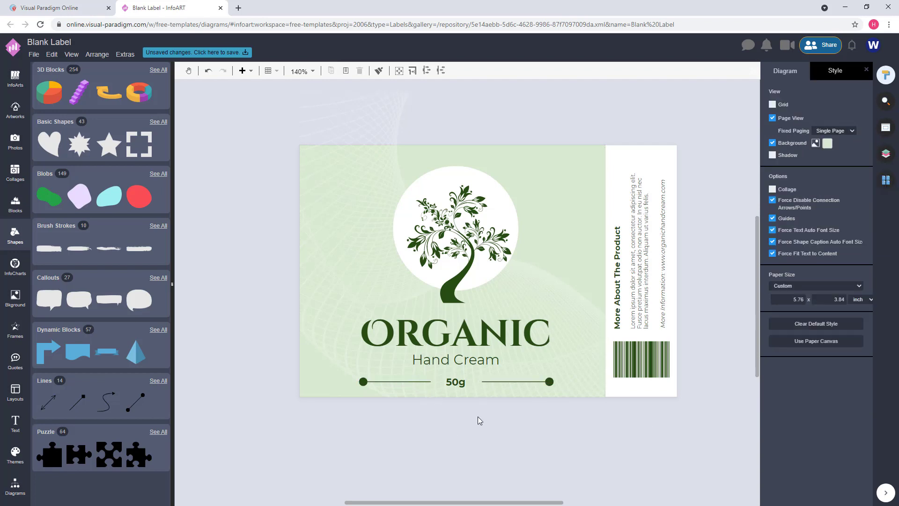
Step: Move the 50g row with its lines slightly up, and raise the Organic title together with the Hand Cream subtitle
left_click(521, 392)
left_click_drag(453, 381, 452, 378)
left_click(468, 421)
left_click_drag(457, 337, 456, 332)
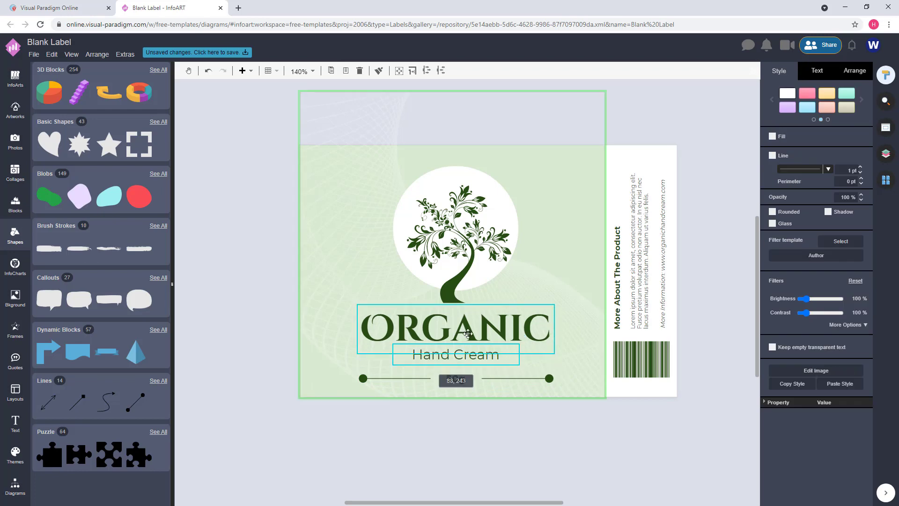
Step: Raise the tree and white circle slightly, and shift the emblem, title texts and 50g row up together
left_click_drag(465, 221, 465, 217)
left_click(301, 275)
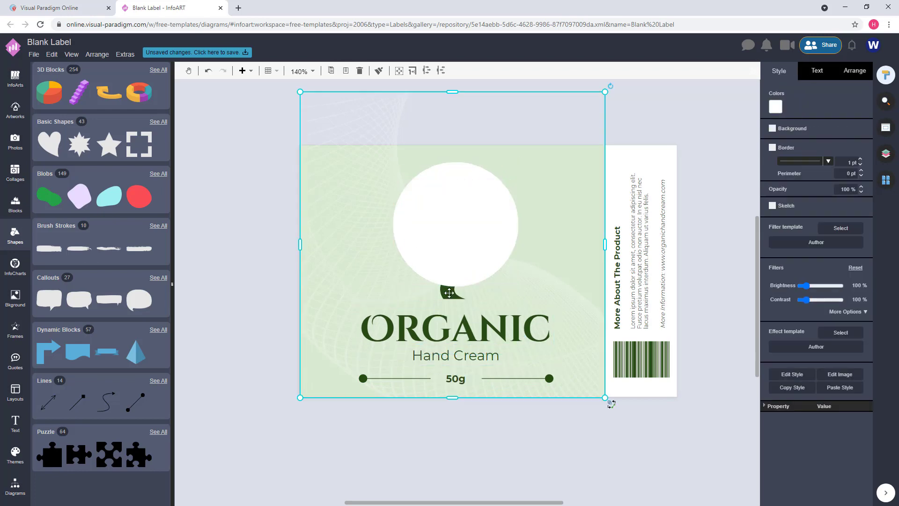
left_click(652, 129)
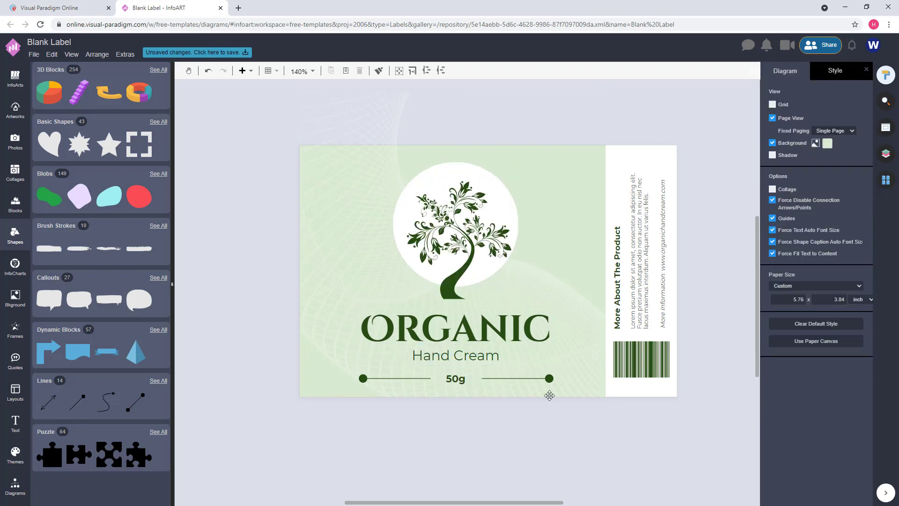
left_click_drag(452, 206, 452, 203)
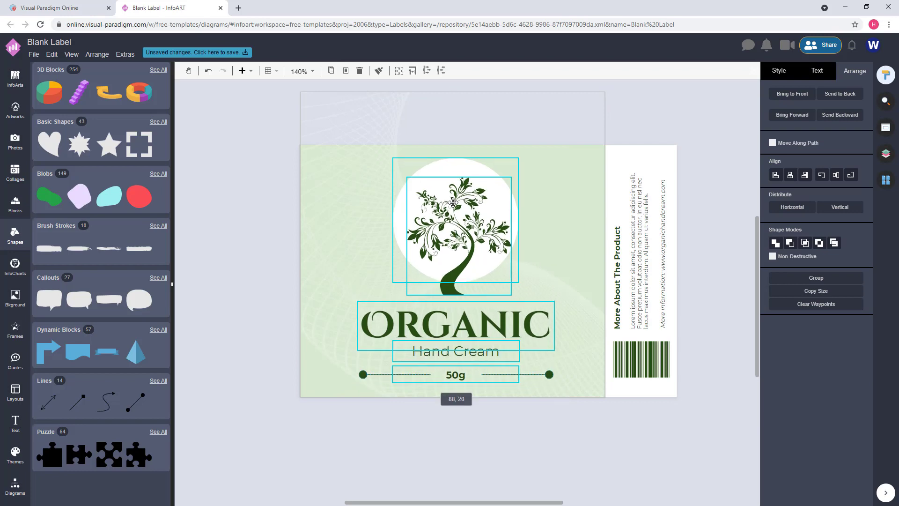
left_click(489, 429)
Step: Shrink the white circle behind the tree slightly, keeping it centred around the branches
left_click(428, 180)
left_click(492, 157)
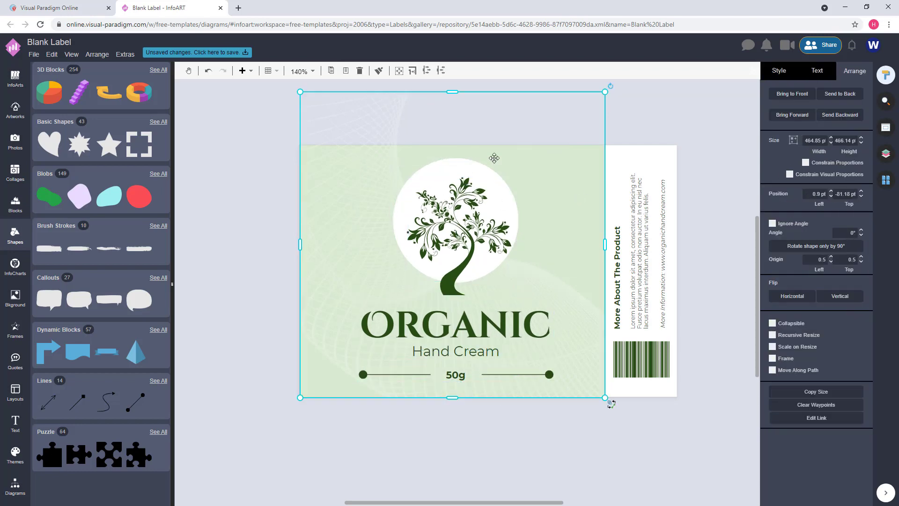
left_click(517, 158)
left_click_drag(518, 159, 513, 166)
left_click(595, 150)
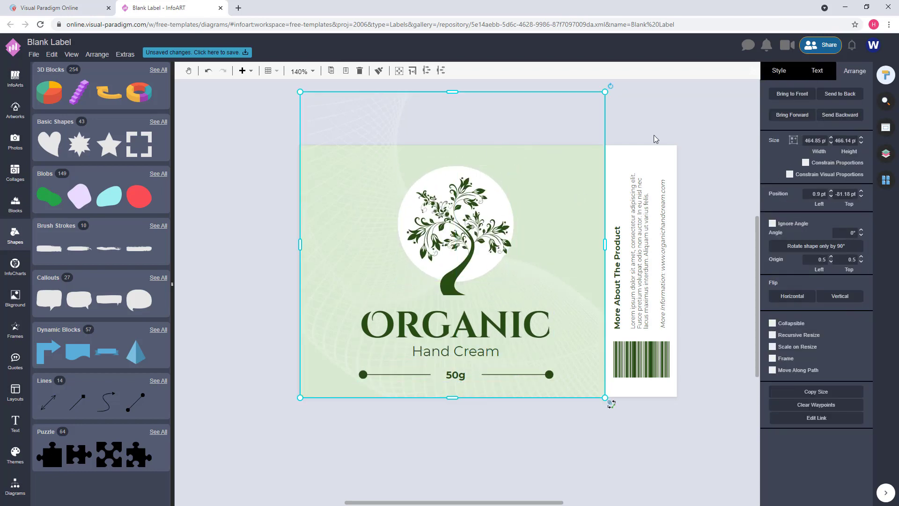
left_click(691, 116)
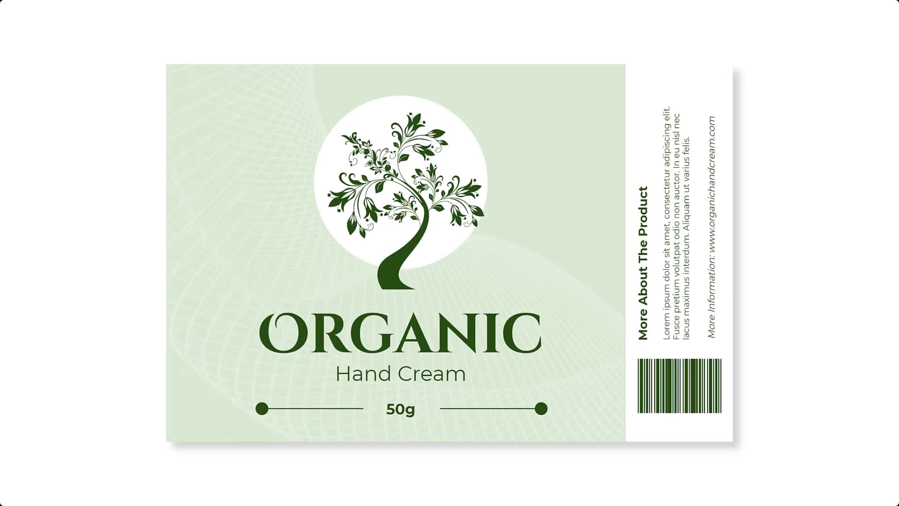